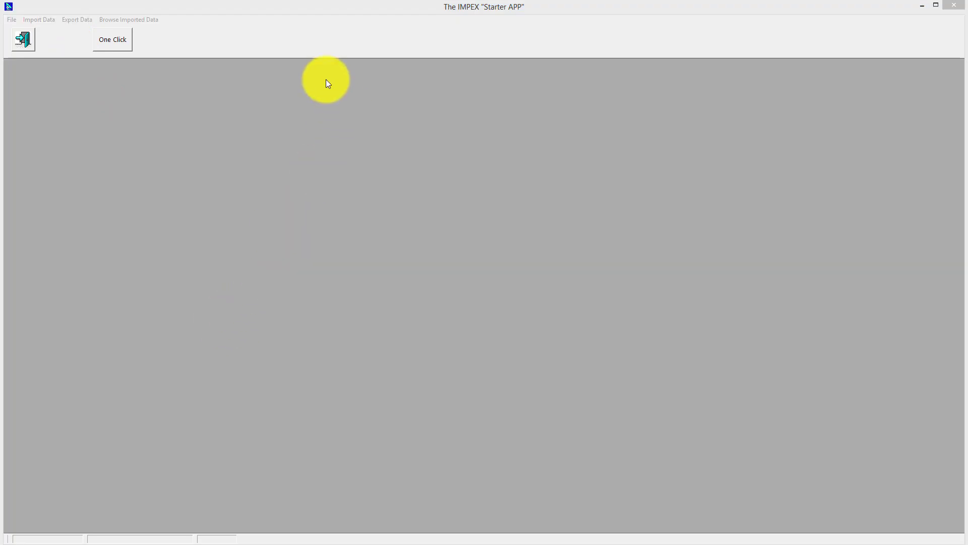
# - Bring the Starter APP forward and list its dBASE, delimited ASCII and Flat ASCII import choices
pyautogui.click(298, 7)
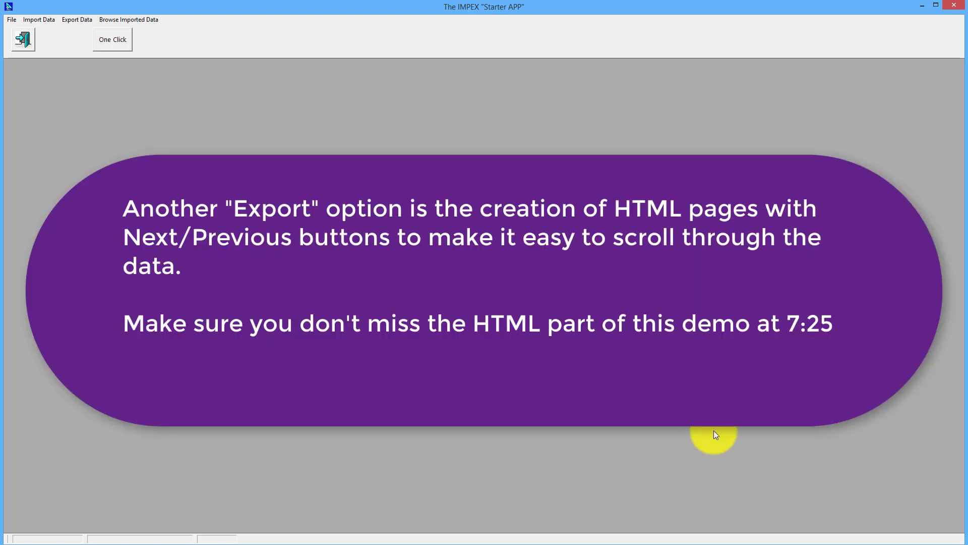
pyautogui.click(34, 20)
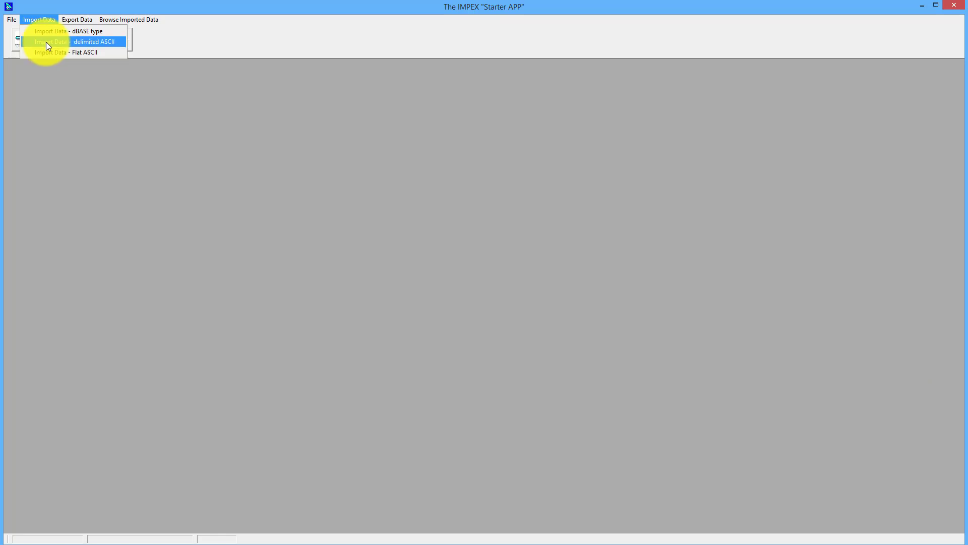
# - Start a delimited ASCII import with G:\Clarion8\IMPEX55\ABC\DEMO.csv as the source file
pyautogui.click(48, 42)
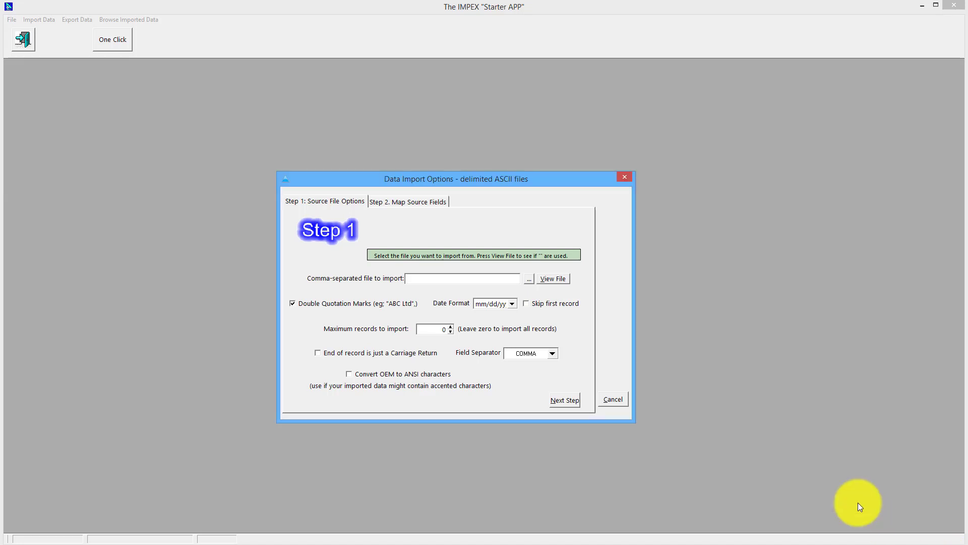
pyautogui.click(528, 280)
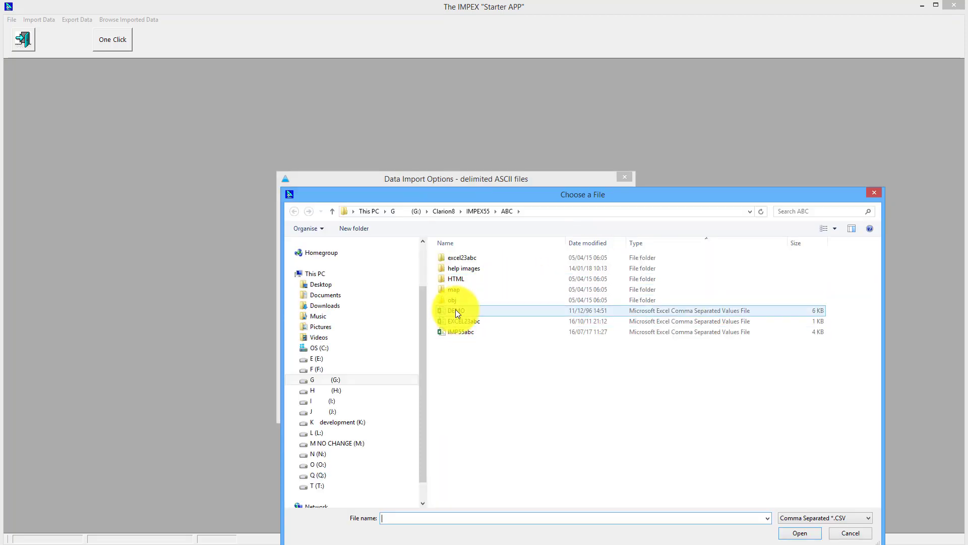
pyautogui.click(456, 309)
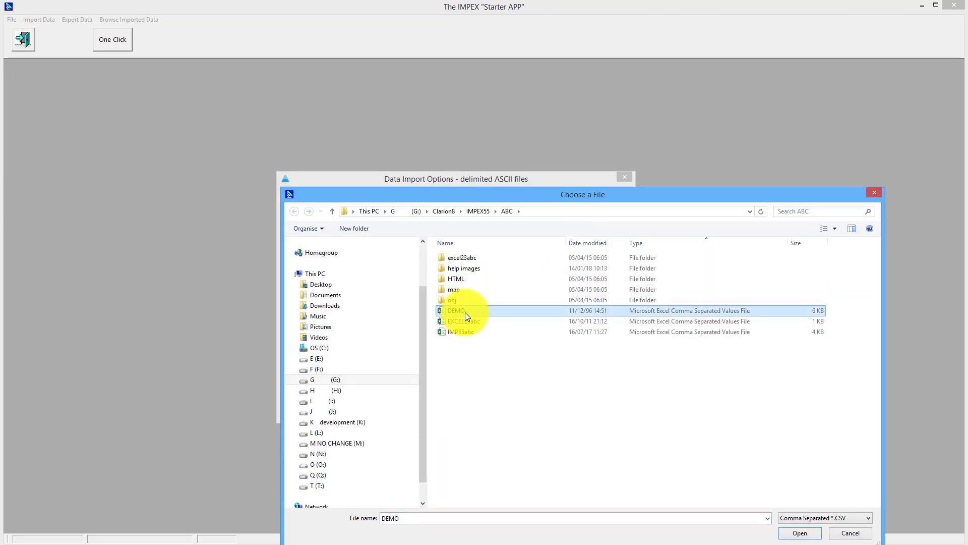
pyautogui.click(800, 534)
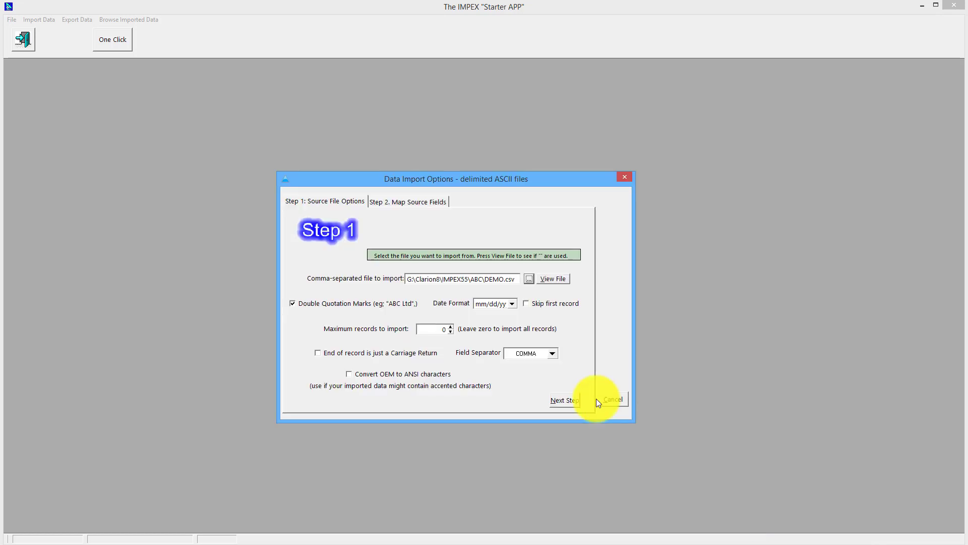
# - Preview the contents of DEMO.csv with View File, twice
pyautogui.click(552, 280)
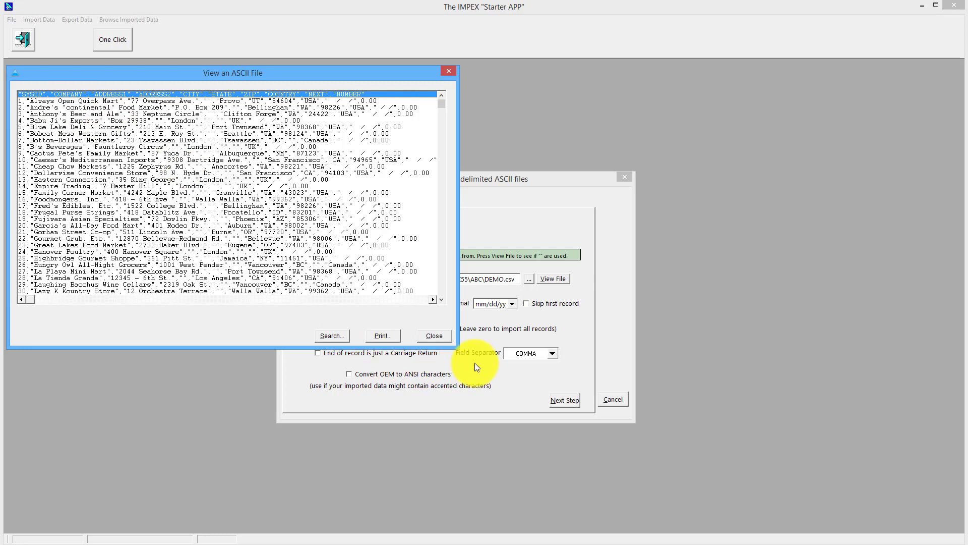
pyautogui.click(434, 336)
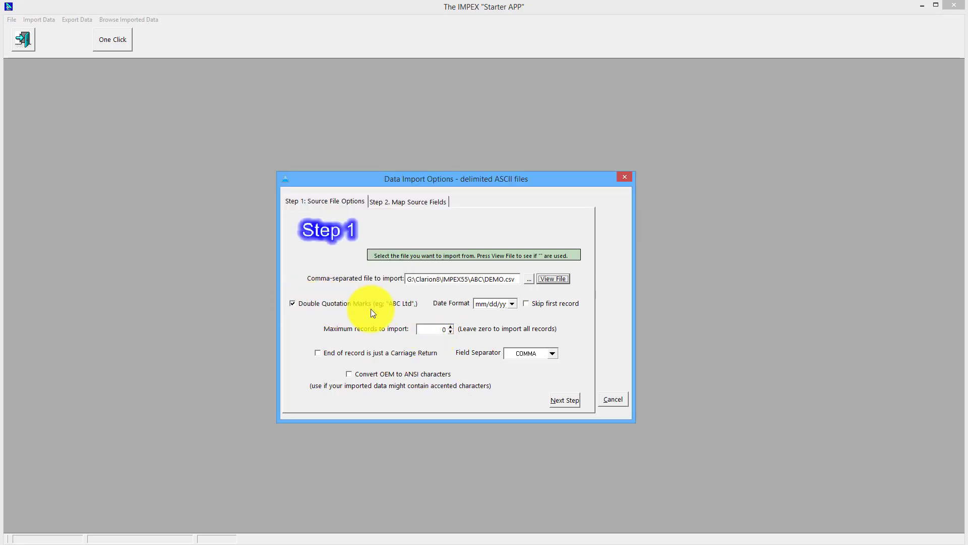
pyautogui.click(545, 278)
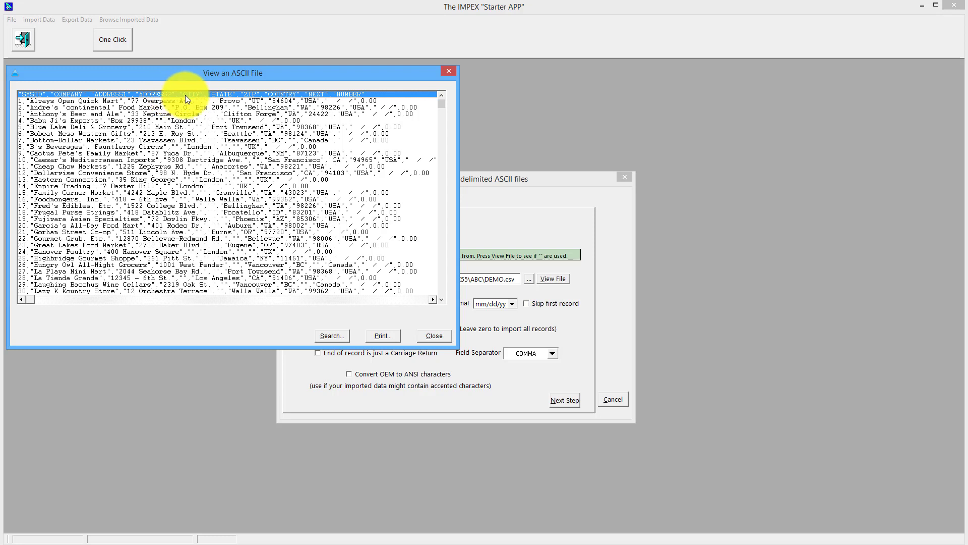
pyautogui.click(432, 336)
# - Skip the first record, keep COMMA as the field separator, and advance to Step 2 field mapping
pyautogui.click(528, 304)
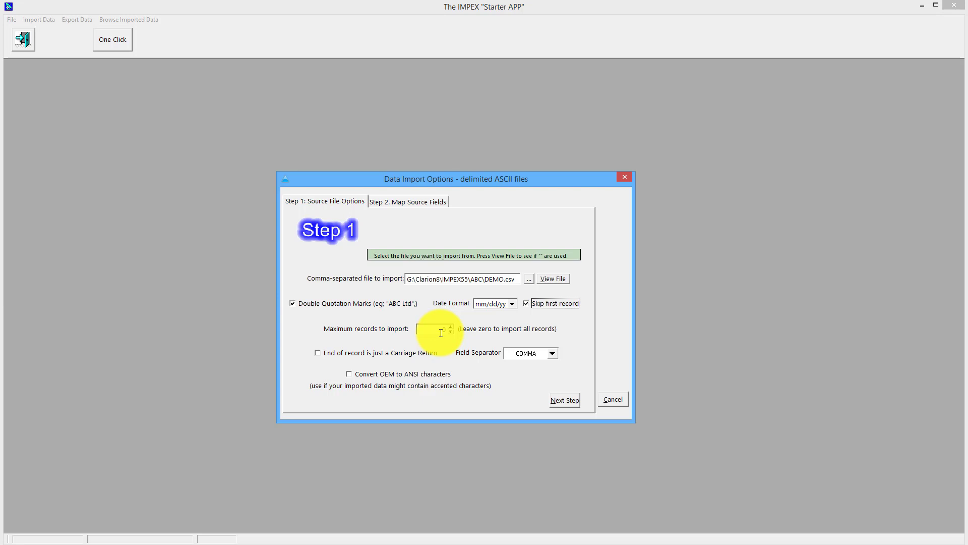
pyautogui.click(441, 331)
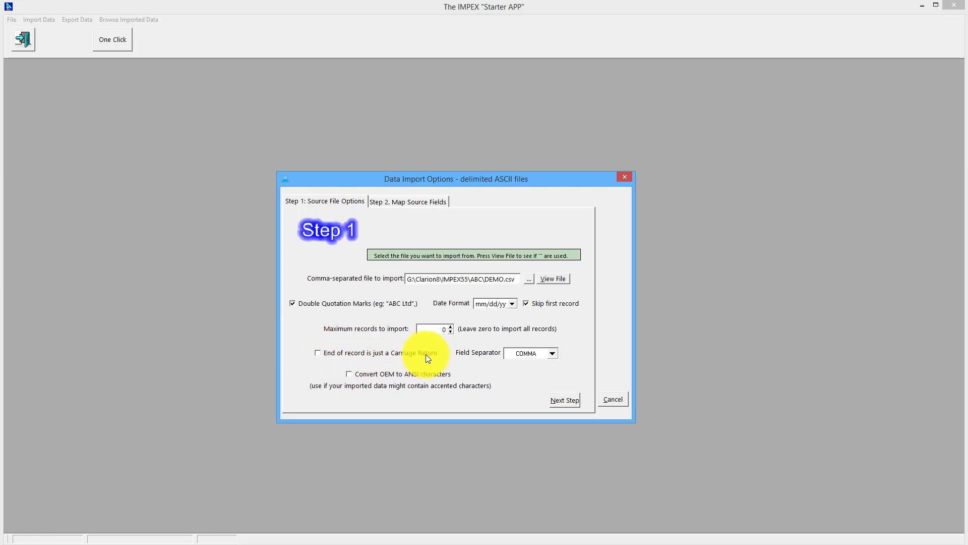
pyautogui.click(553, 354)
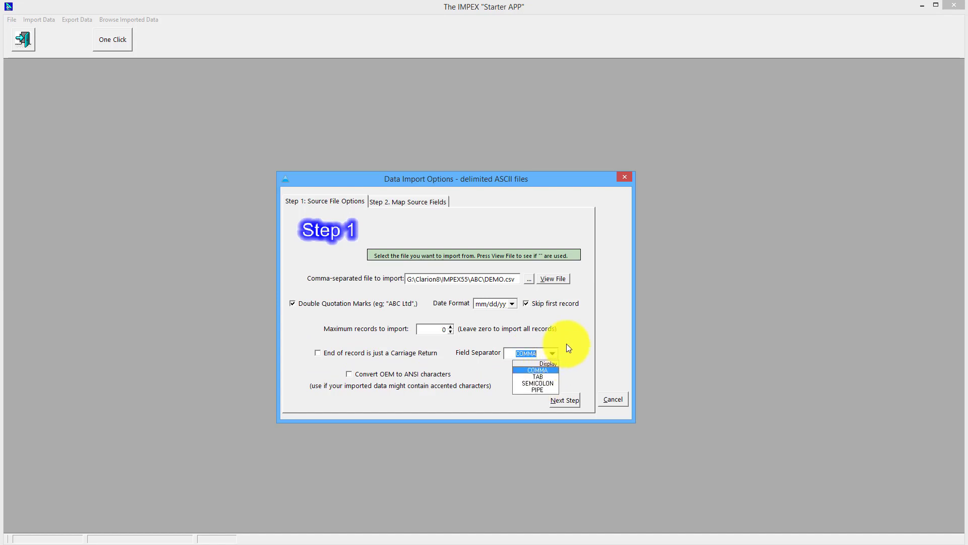
pyautogui.click(568, 346)
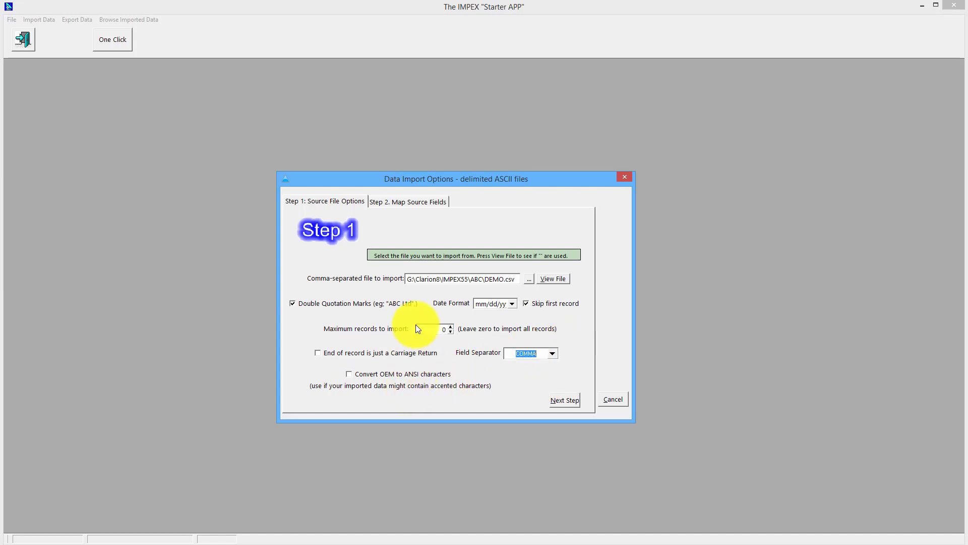
pyautogui.click(562, 400)
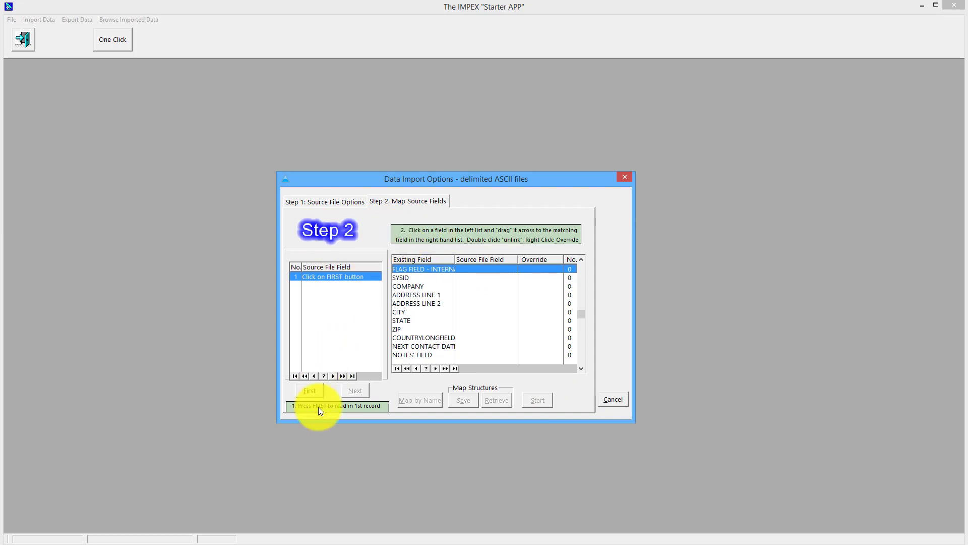
# - Load DEMO.csv's header field names and page through data records 1–3 twice, returning to the header
pyautogui.click(309, 392)
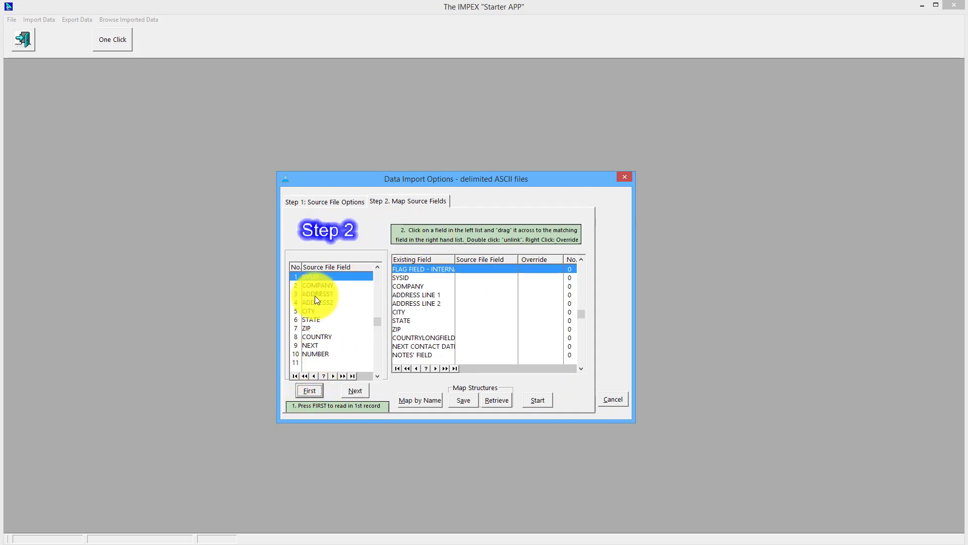
pyautogui.click(352, 389)
pyautogui.click(351, 390)
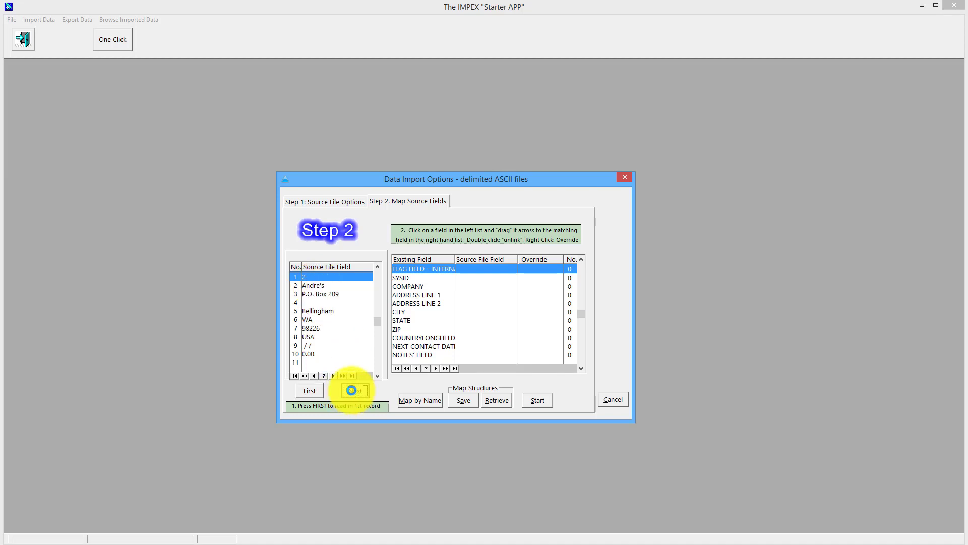
pyautogui.click(352, 391)
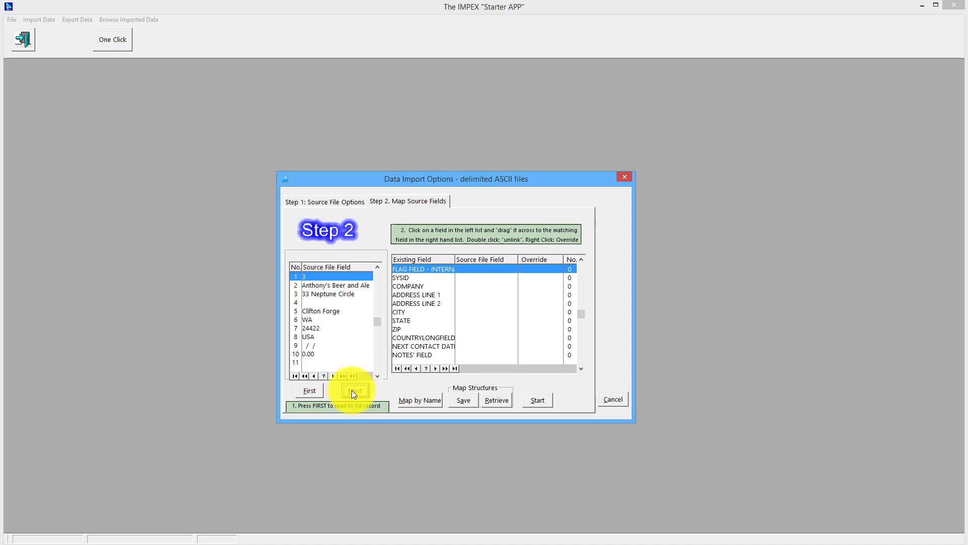
pyautogui.click(309, 391)
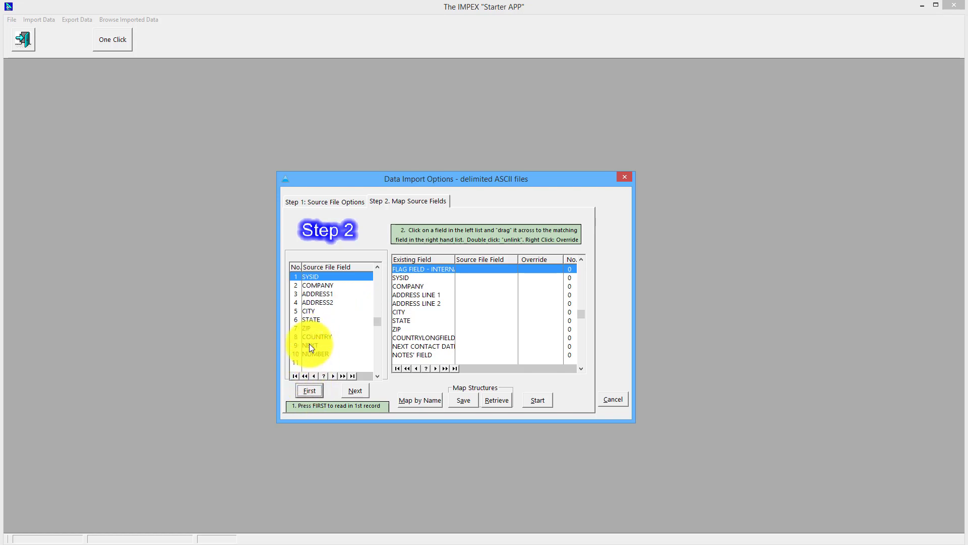
pyautogui.click(310, 346)
pyautogui.click(354, 392)
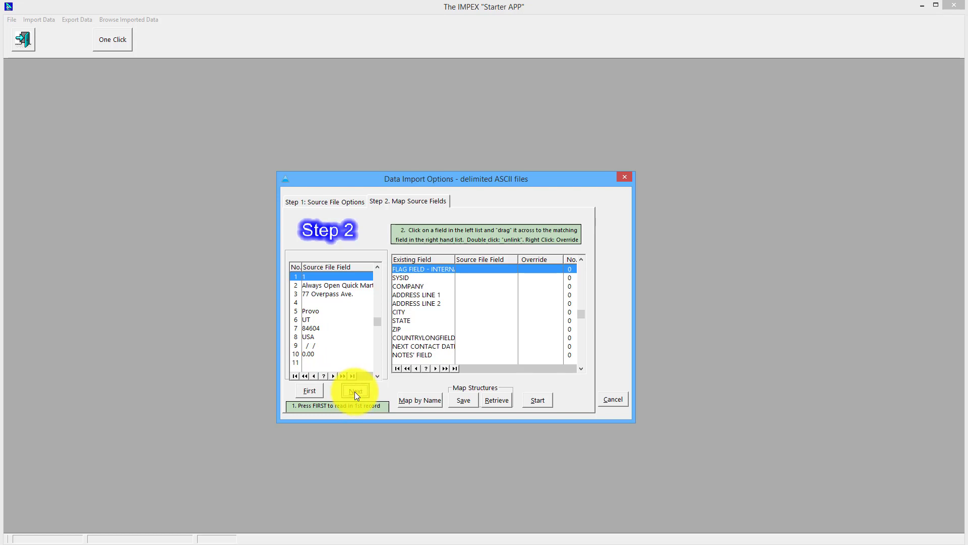
pyautogui.click(355, 391)
pyautogui.click(355, 391)
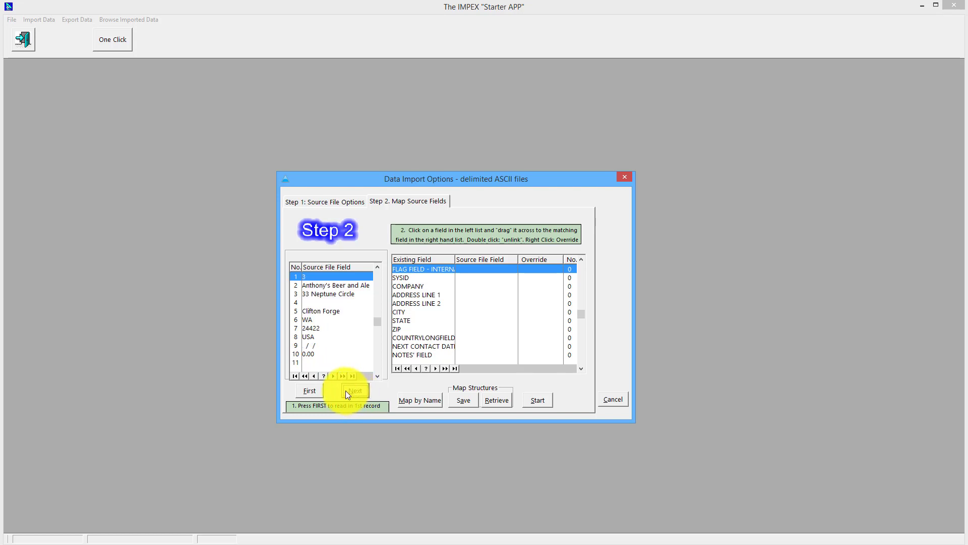
pyautogui.click(304, 390)
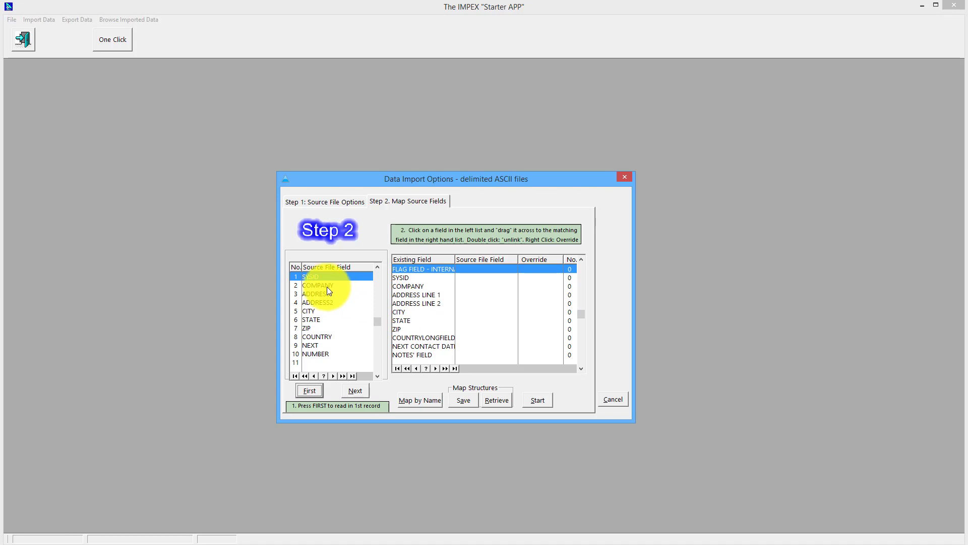
# - Map fields by name, drag ADDRESS1, ADDRESS2, NEXT and NUMBER onto their targets, then save the structure
pyautogui.moveTo(326, 285)
pyautogui.mouseDown()
pyautogui.moveTo(401, 285)
pyautogui.moveTo(331, 286)
pyautogui.mouseUp()
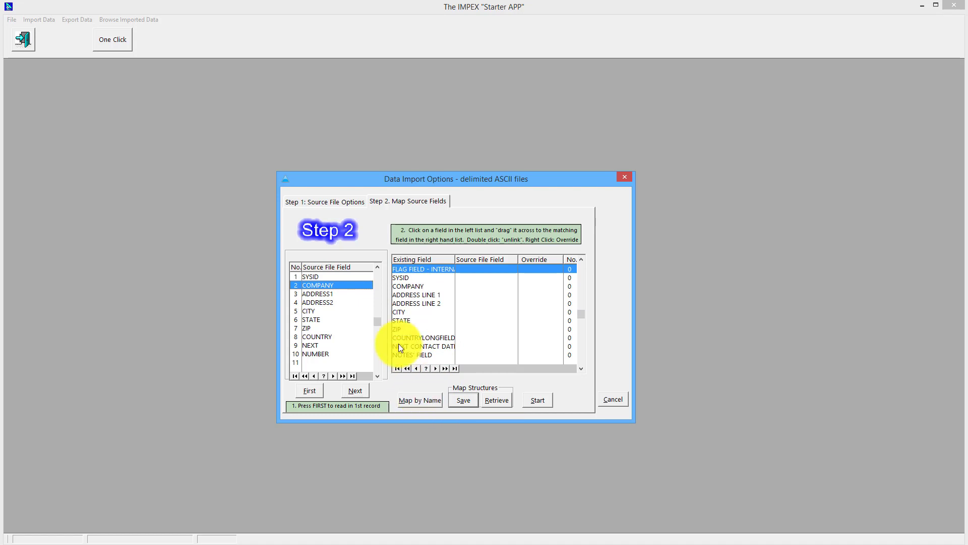
pyautogui.click(417, 400)
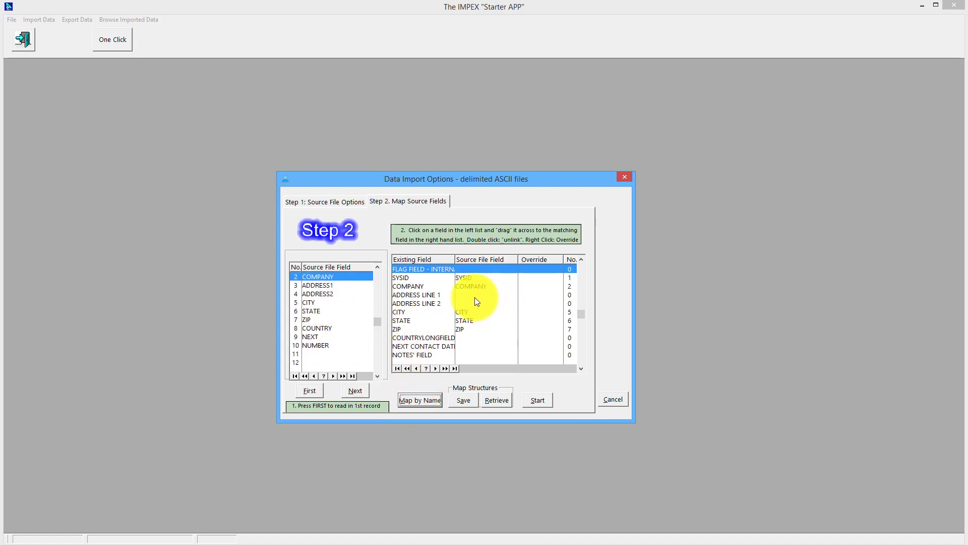
pyautogui.moveTo(323, 286); pyautogui.dragTo(461, 298)
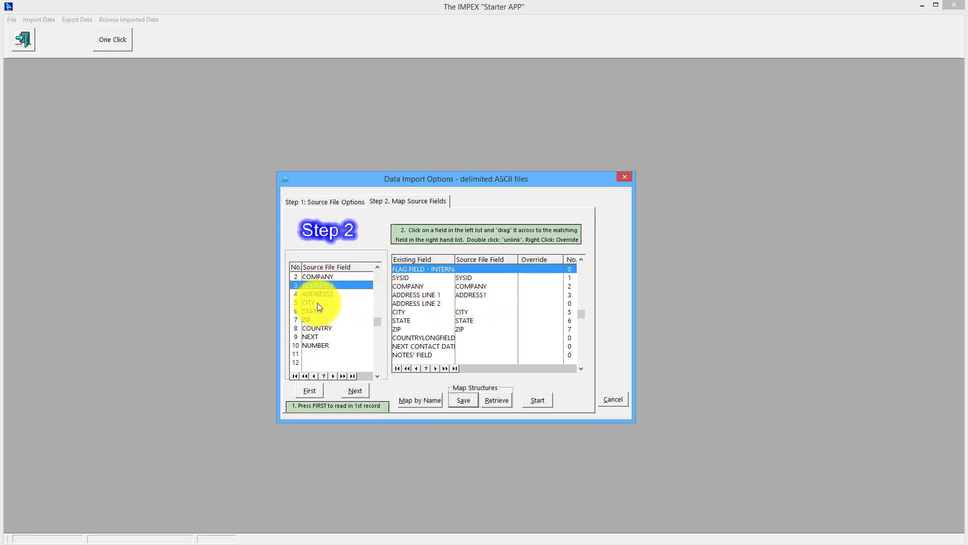
pyautogui.moveTo(323, 294); pyautogui.dragTo(467, 307)
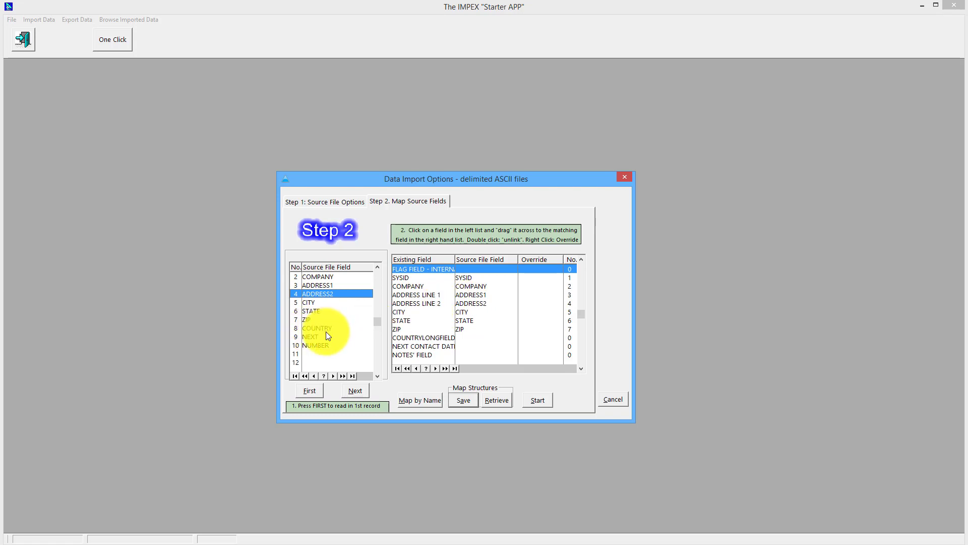
pyautogui.moveTo(310, 336); pyautogui.dragTo(459, 346)
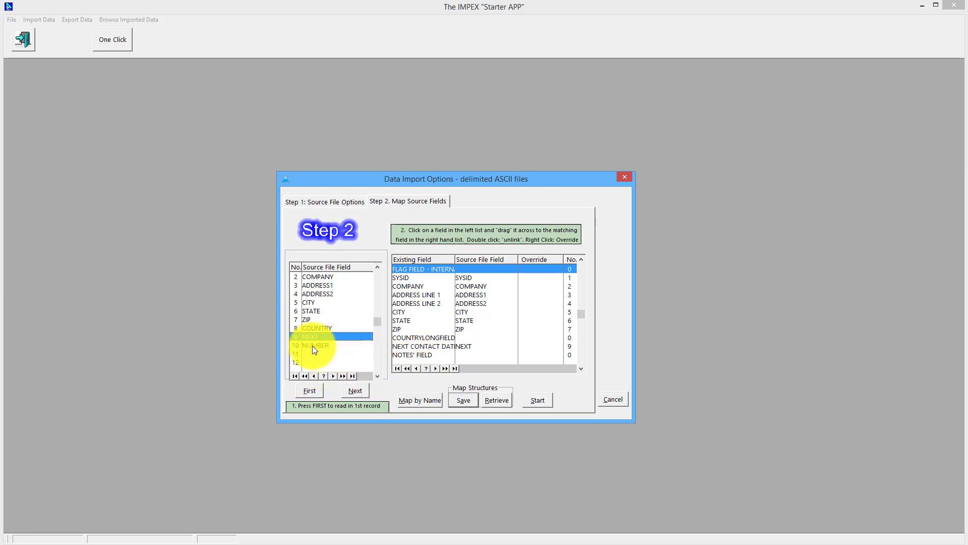
pyautogui.moveTo(314, 344); pyautogui.dragTo(473, 273)
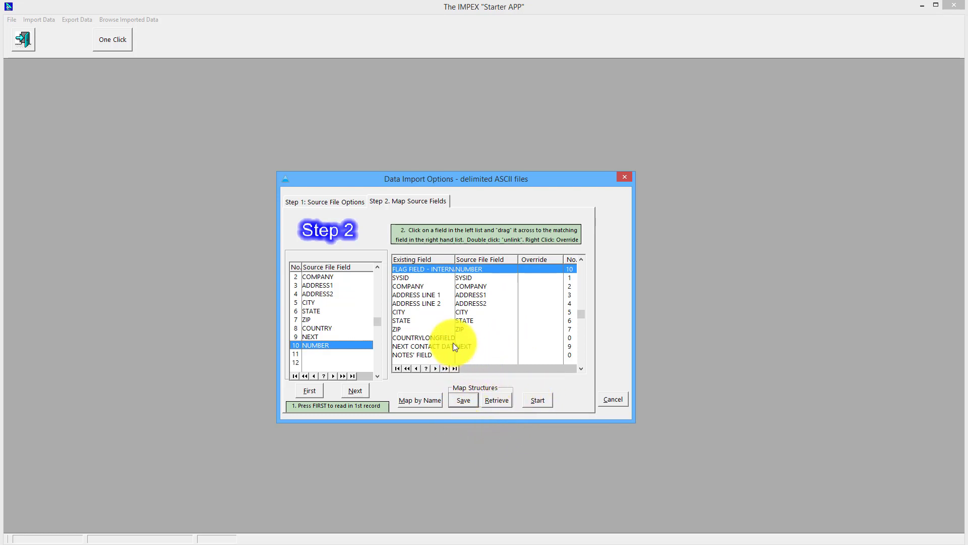
pyautogui.click(460, 402)
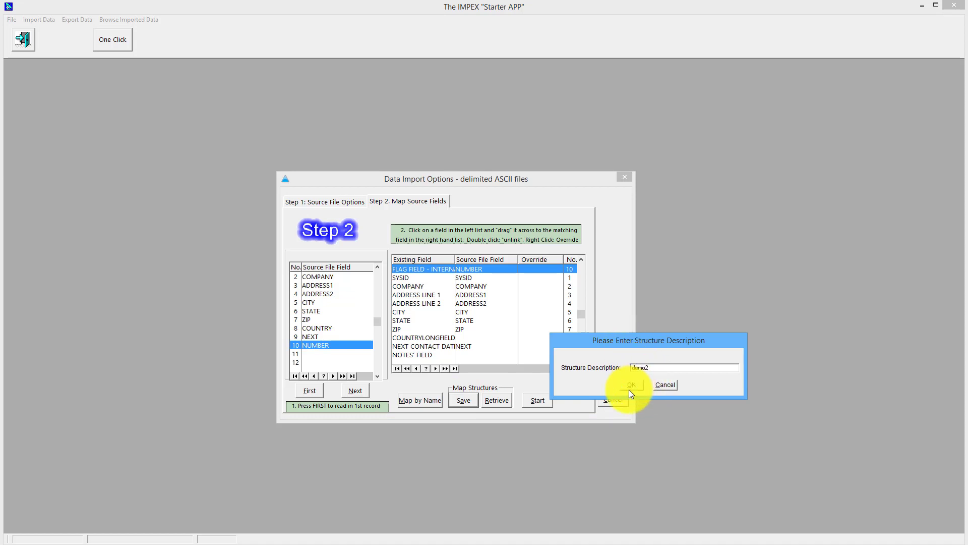
pyautogui.click(630, 385)
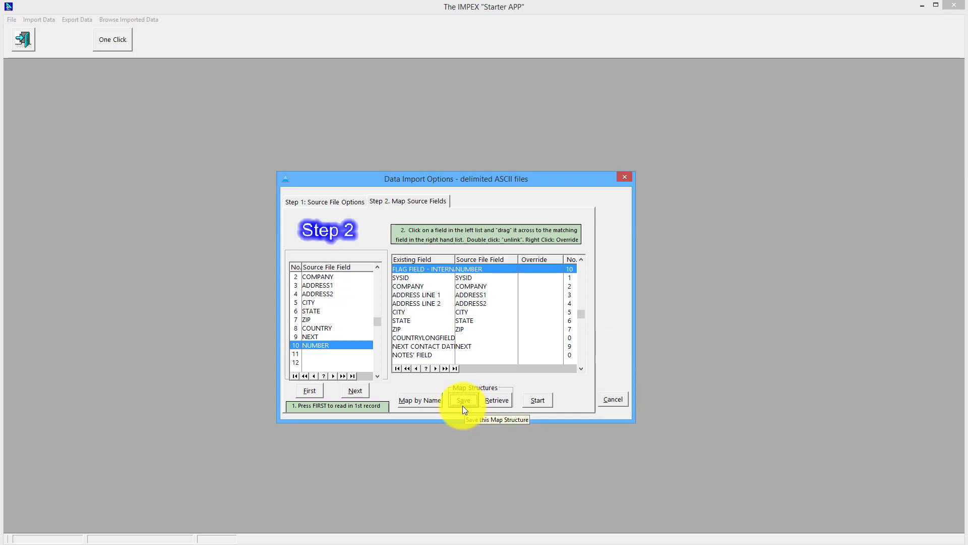
pyautogui.click(494, 400)
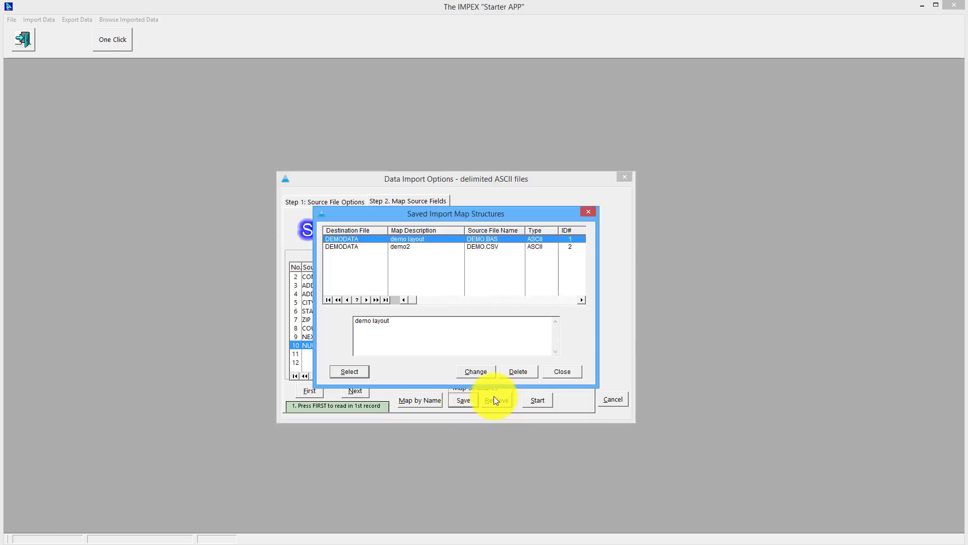
pyautogui.click(556, 370)
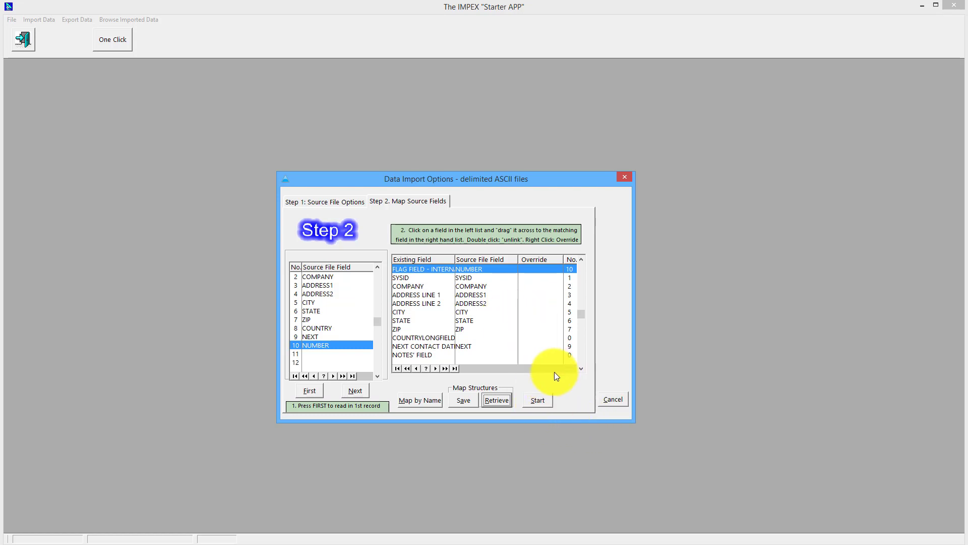
# - Run the import and open the Browse Imported Records - DEMODATA list
pyautogui.click(537, 401)
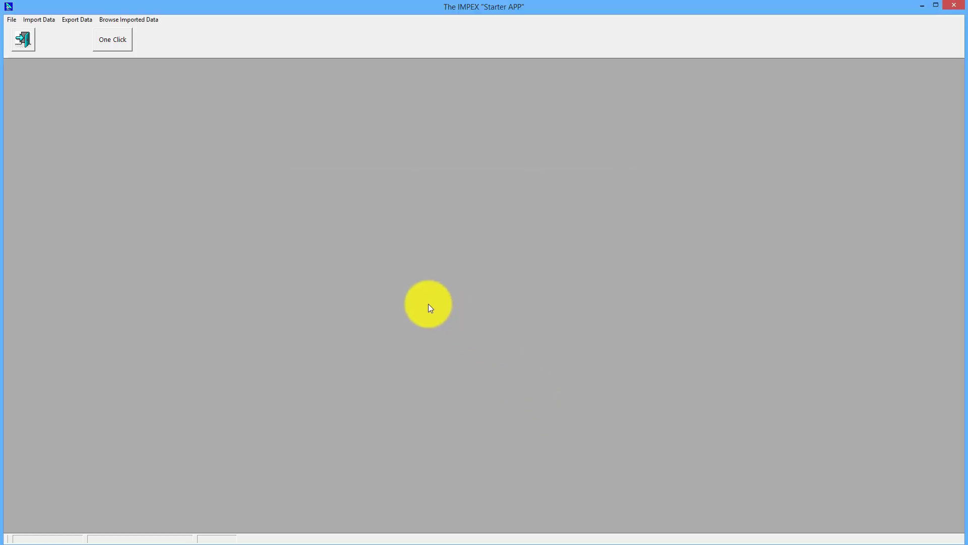
pyautogui.click(108, 18)
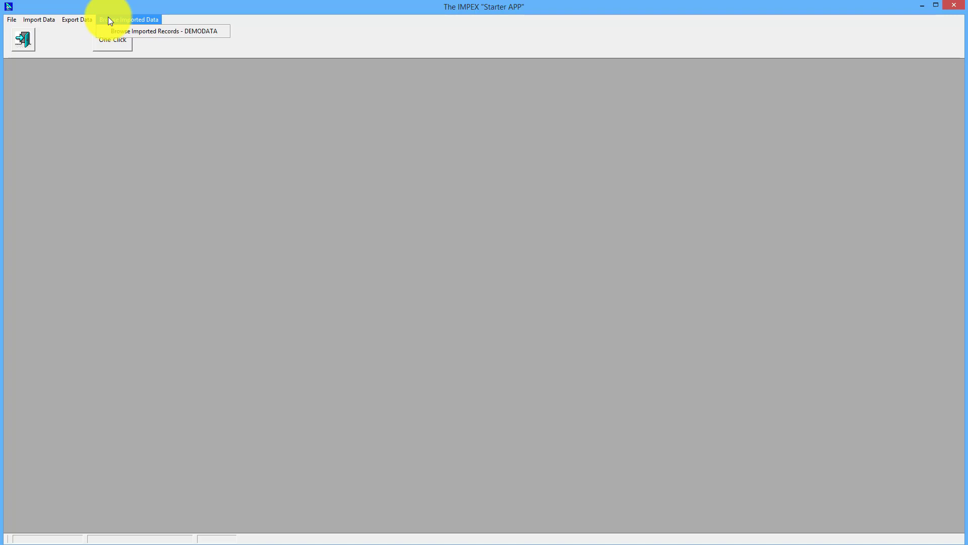
pyautogui.click(120, 31)
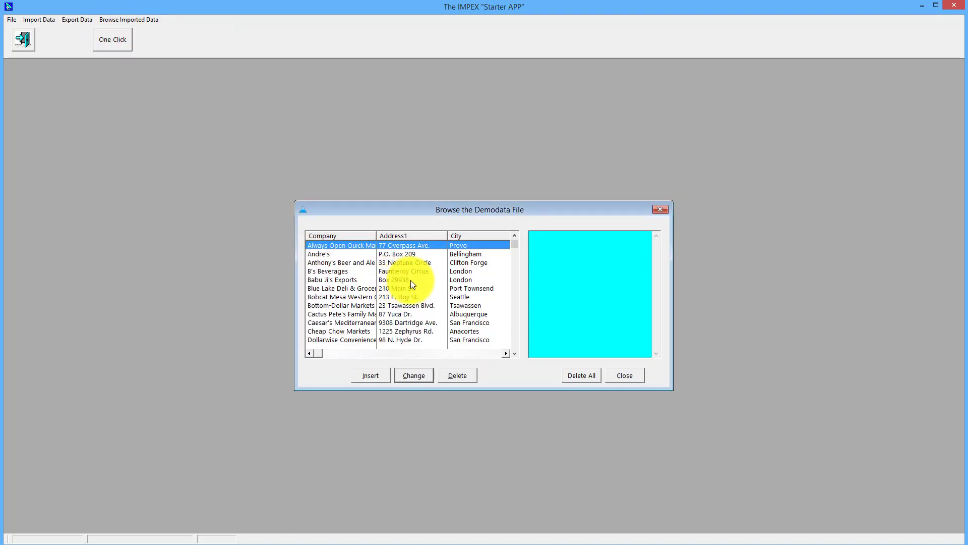
# - Inspect one imported record's notes and general details, then close the record browser
pyautogui.doubleClick(380, 280)
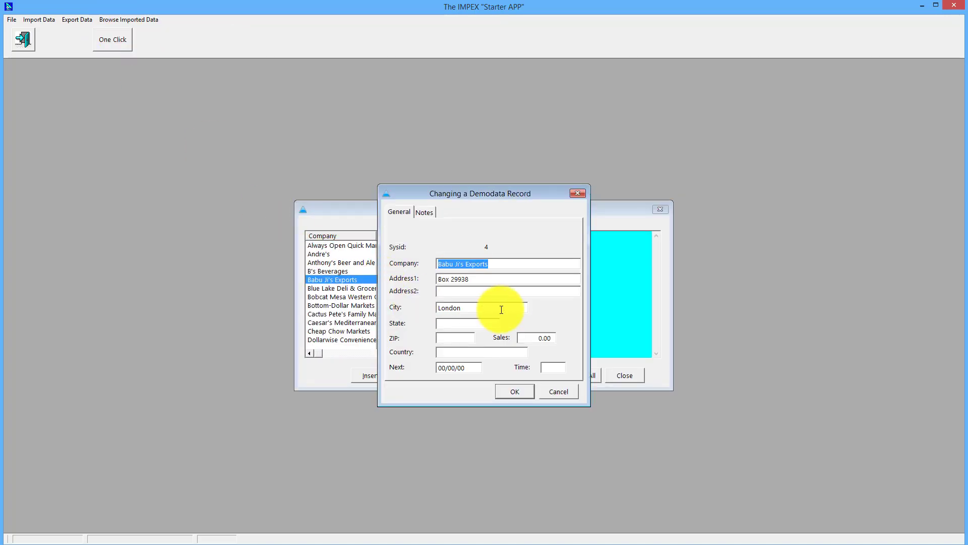
pyautogui.click(425, 214)
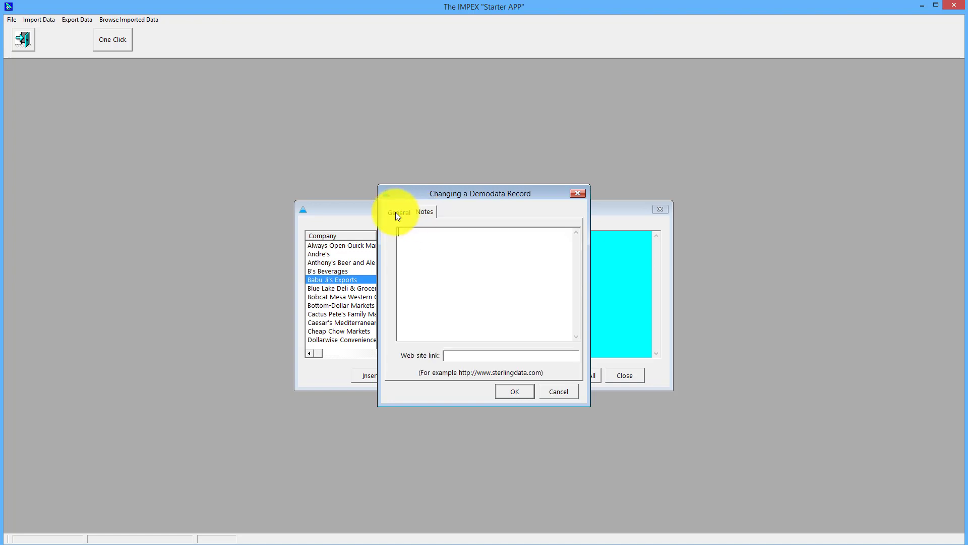
pyautogui.click(395, 212)
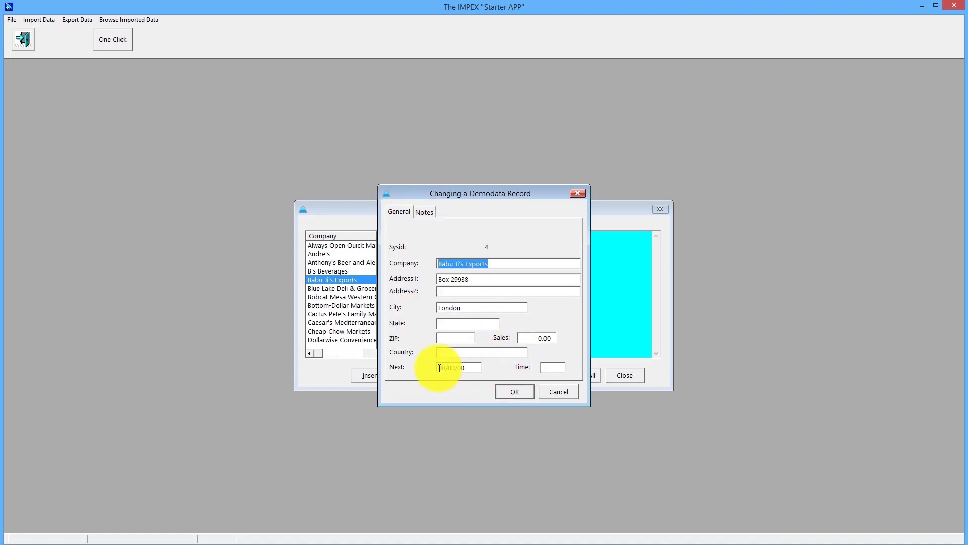
pyautogui.click(506, 393)
pyautogui.click(386, 306)
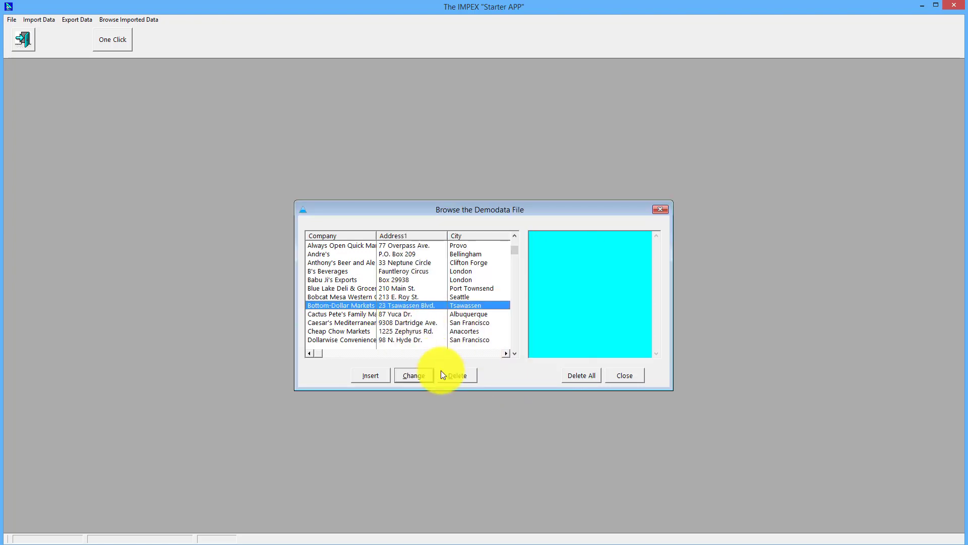
pyautogui.click(627, 376)
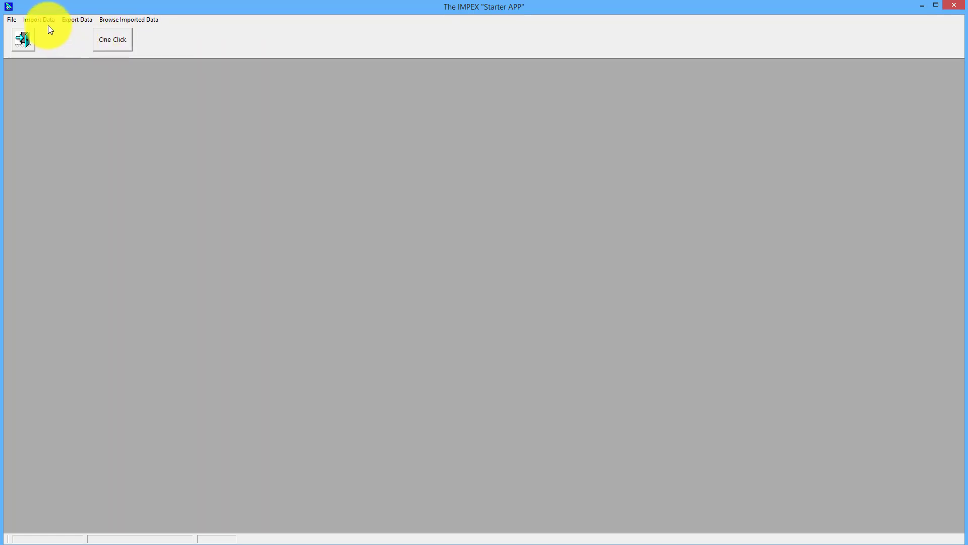
pyautogui.click(26, 40)
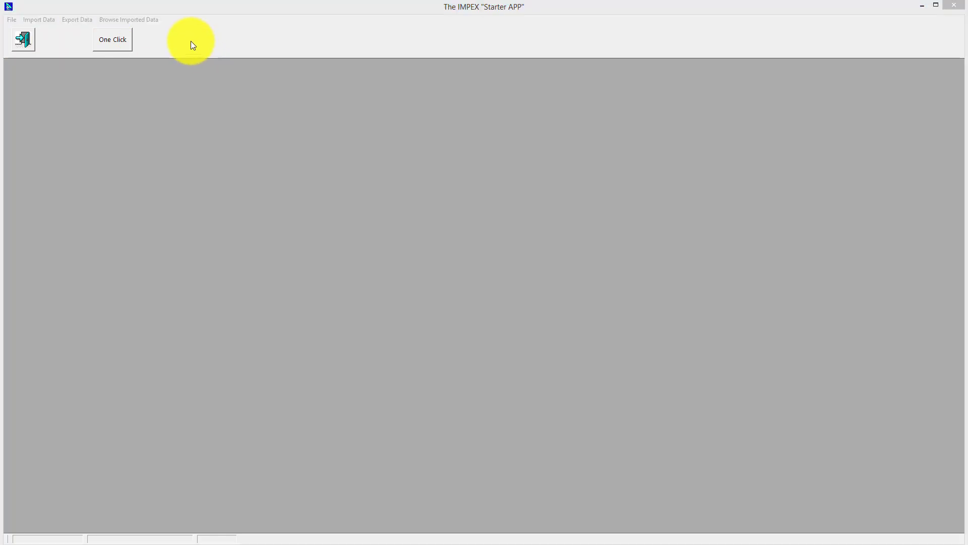
pyautogui.click(159, 6)
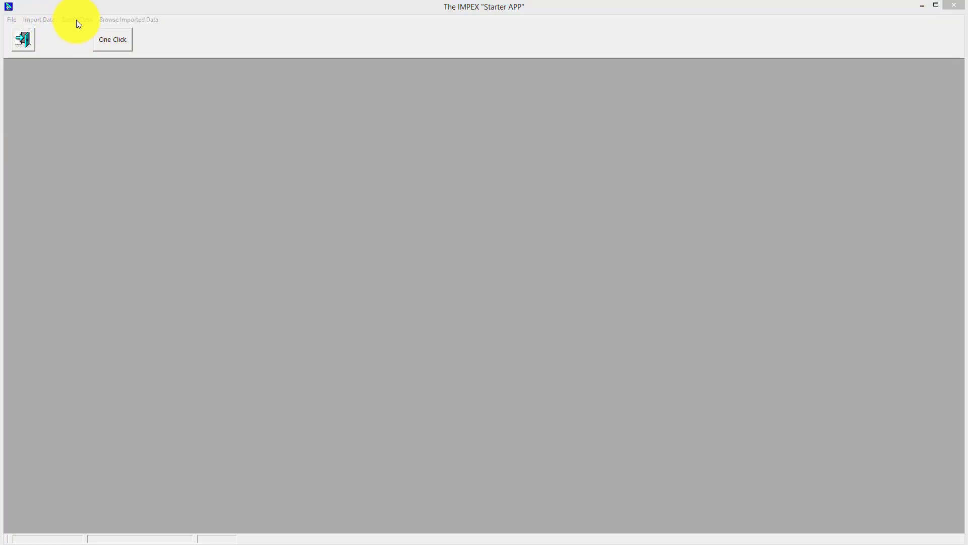
# - Set up a Delimited ASCII export to EXPORT.CSV with COMMA separators and show its field list
pyautogui.click(77, 20)
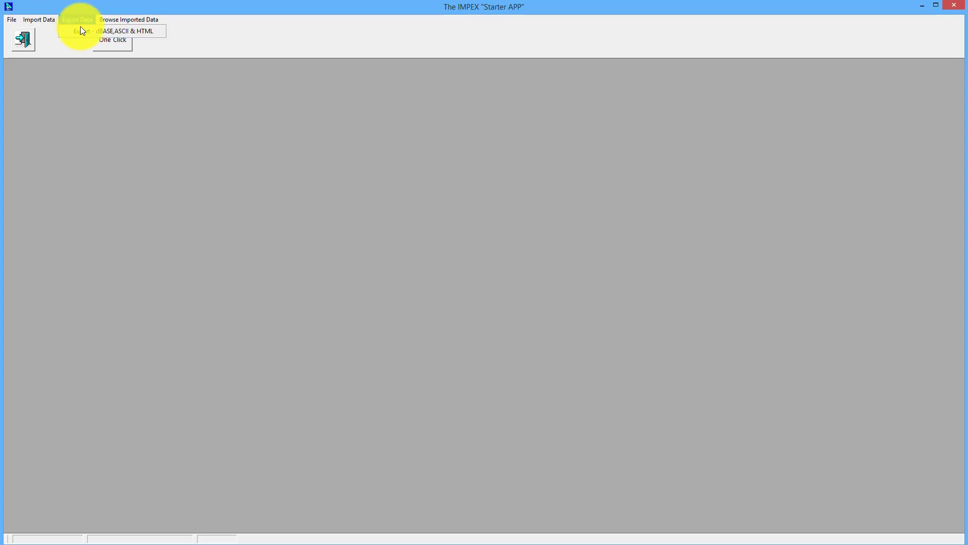
pyautogui.click(81, 30)
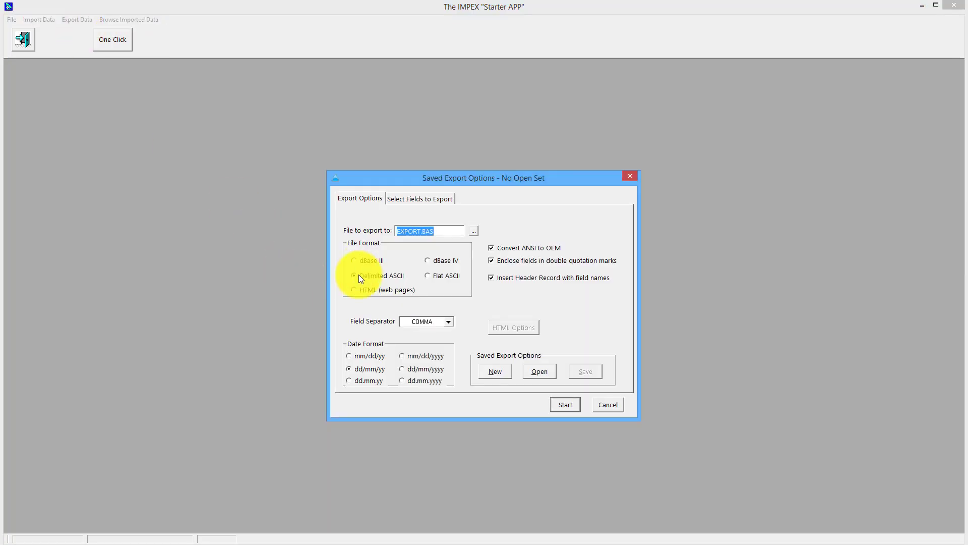
pyautogui.click(440, 232)
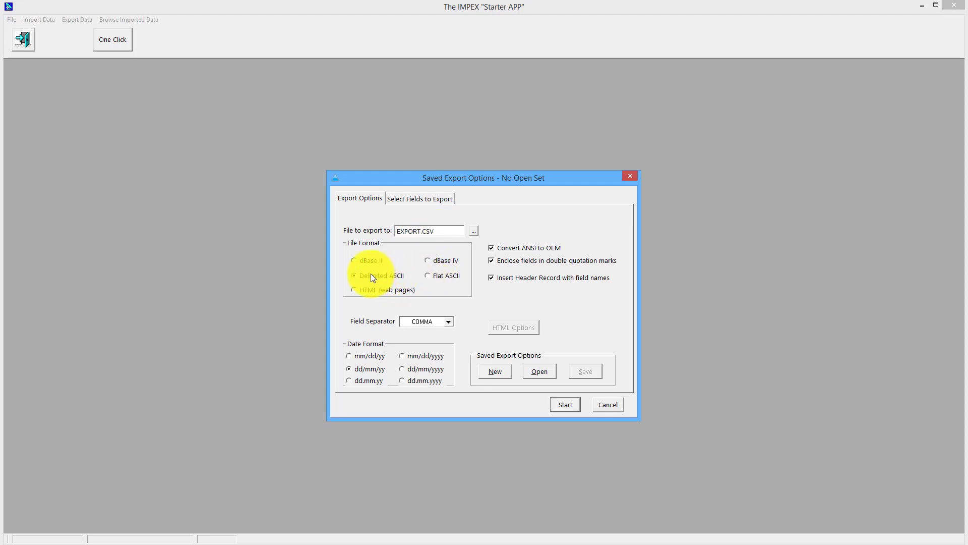
pyautogui.click(429, 261)
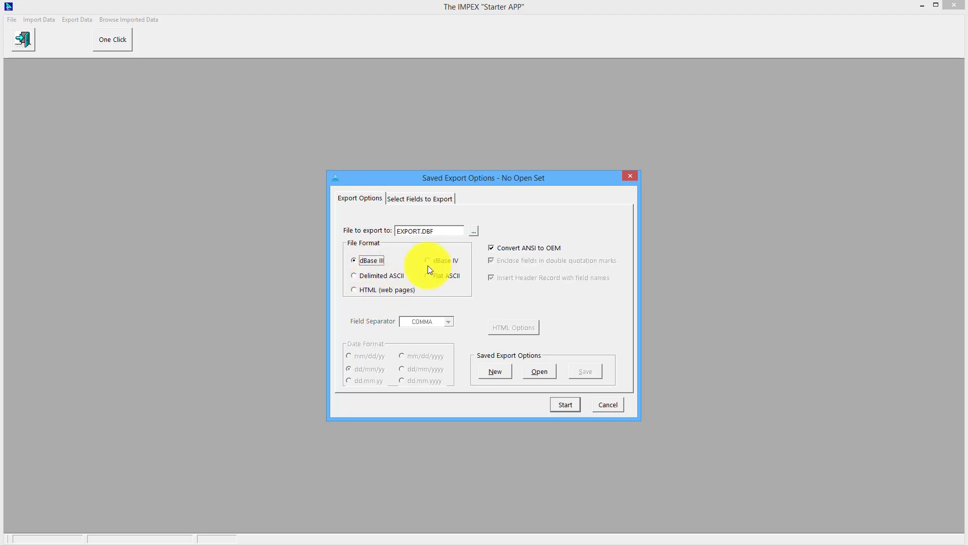
pyautogui.click(372, 277)
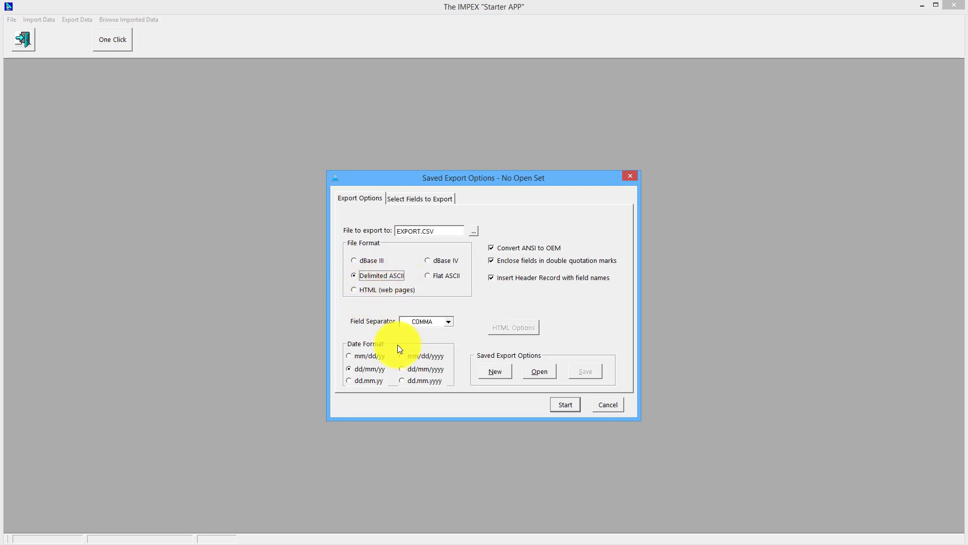
pyautogui.click(449, 322)
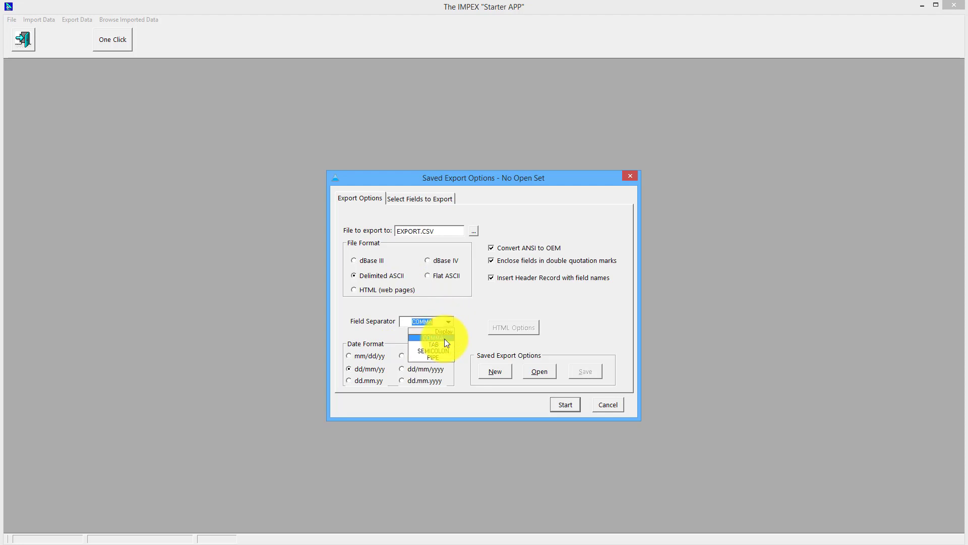
pyautogui.click(438, 337)
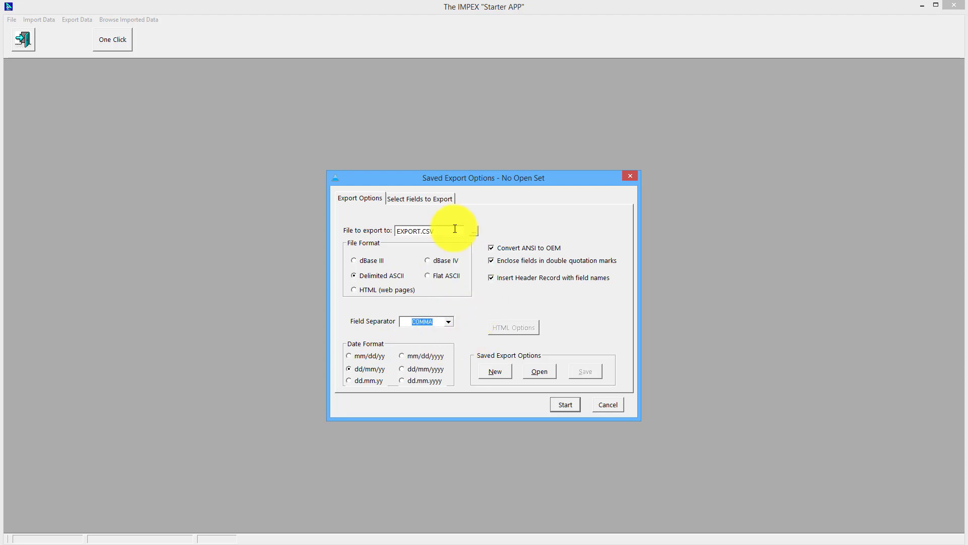
pyautogui.click(418, 198)
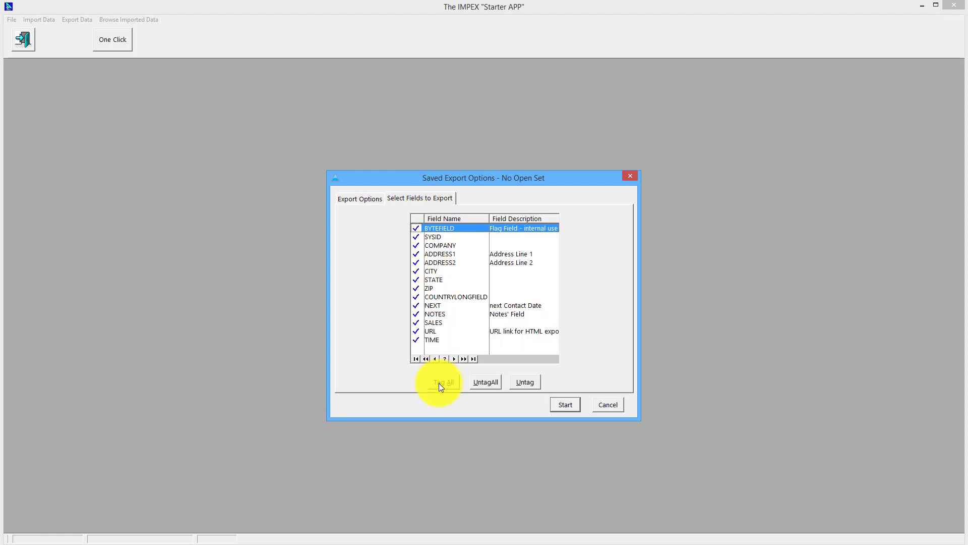
pyautogui.click(486, 382)
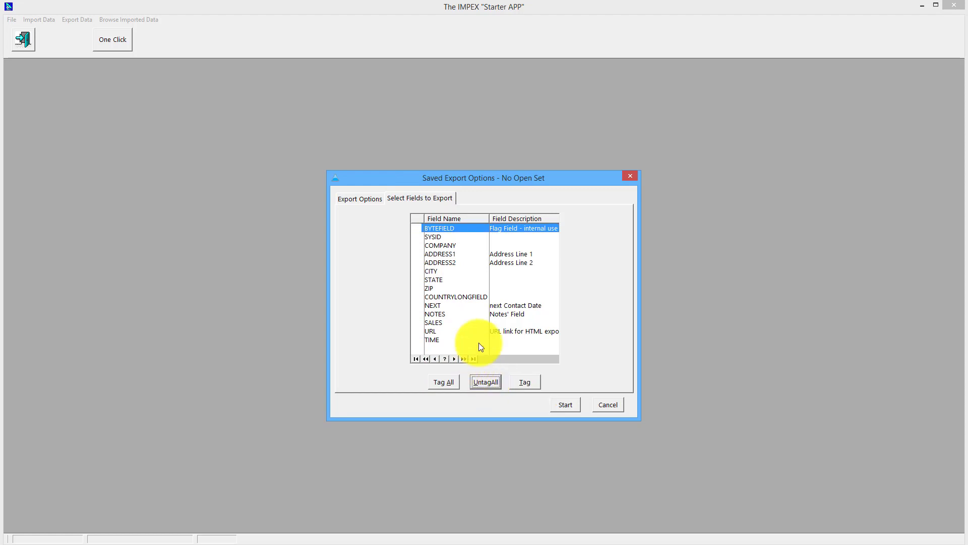
pyautogui.click(418, 245)
pyautogui.click(417, 244)
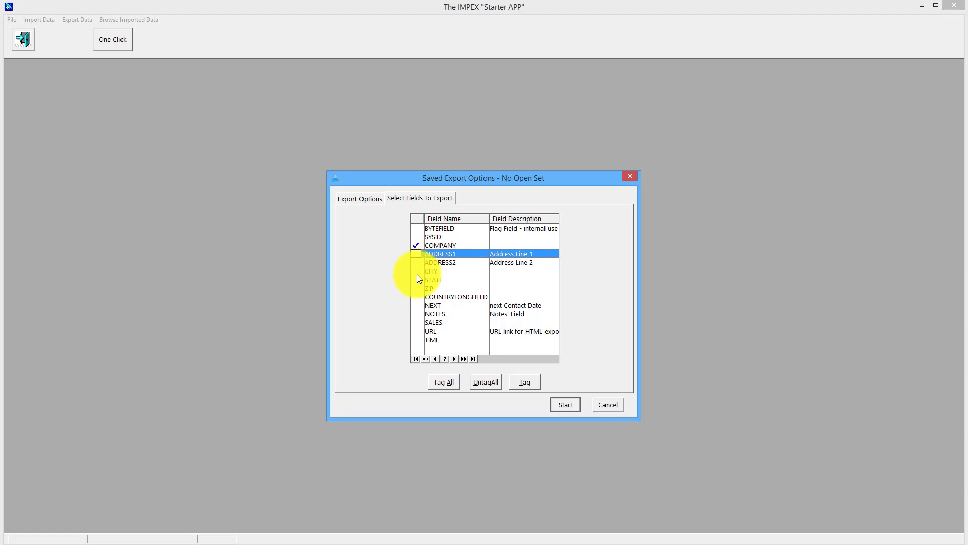
pyautogui.click(416, 272)
pyautogui.click(417, 272)
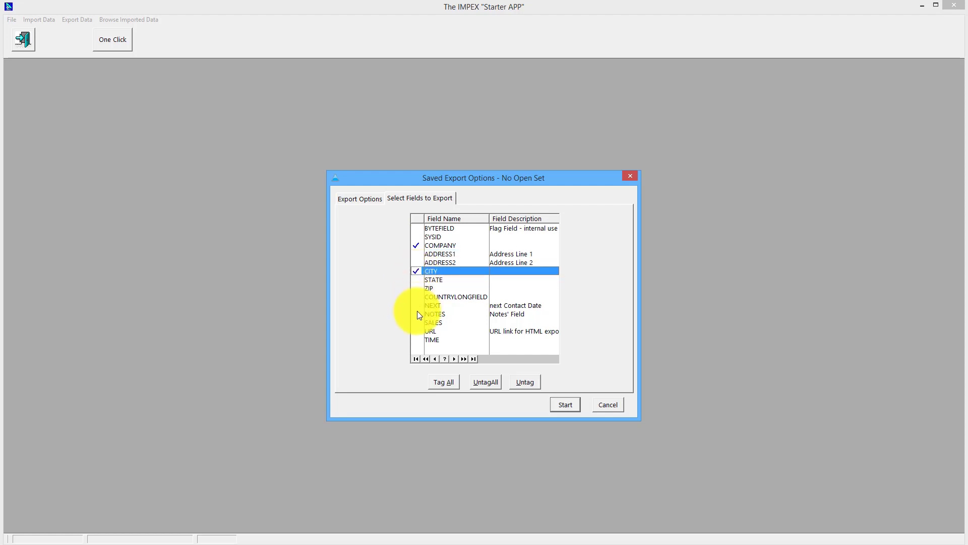
pyautogui.click(439, 385)
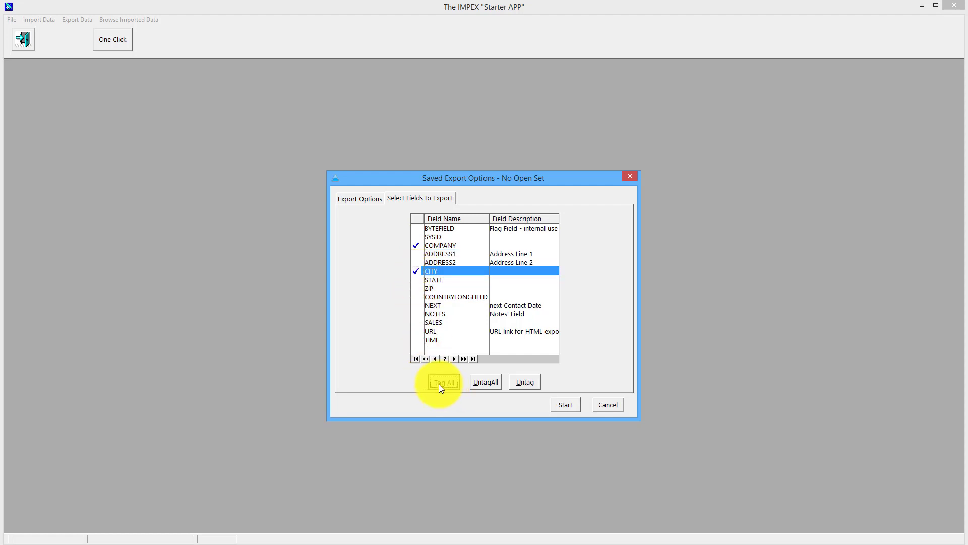
pyautogui.click(360, 199)
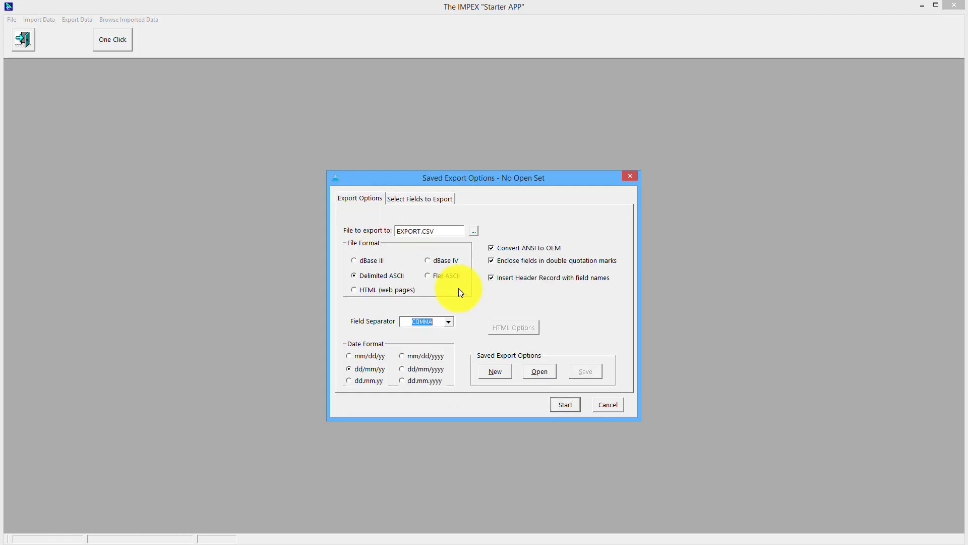
pyautogui.click(432, 199)
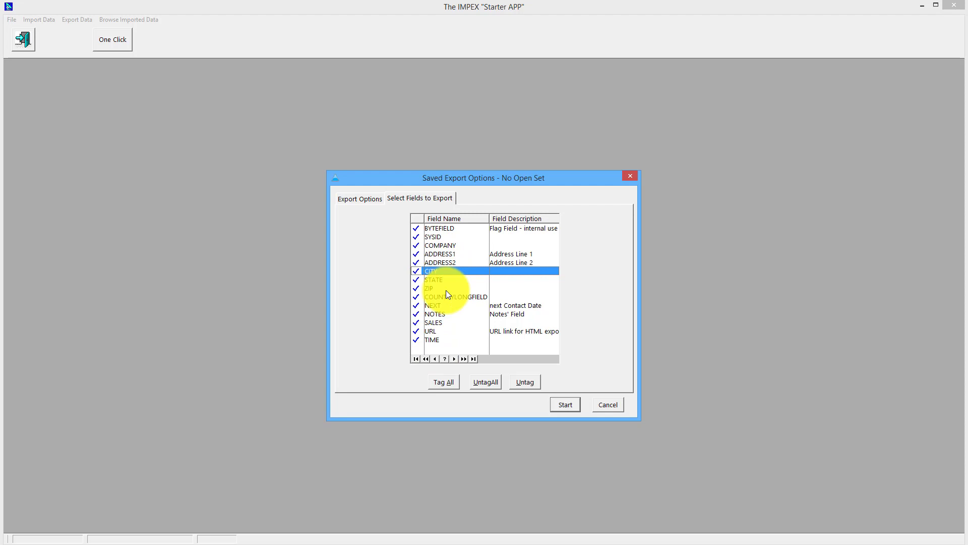
# - Save the export options as new set #8 and start the export to EXPORT.CSV
pyautogui.click(360, 199)
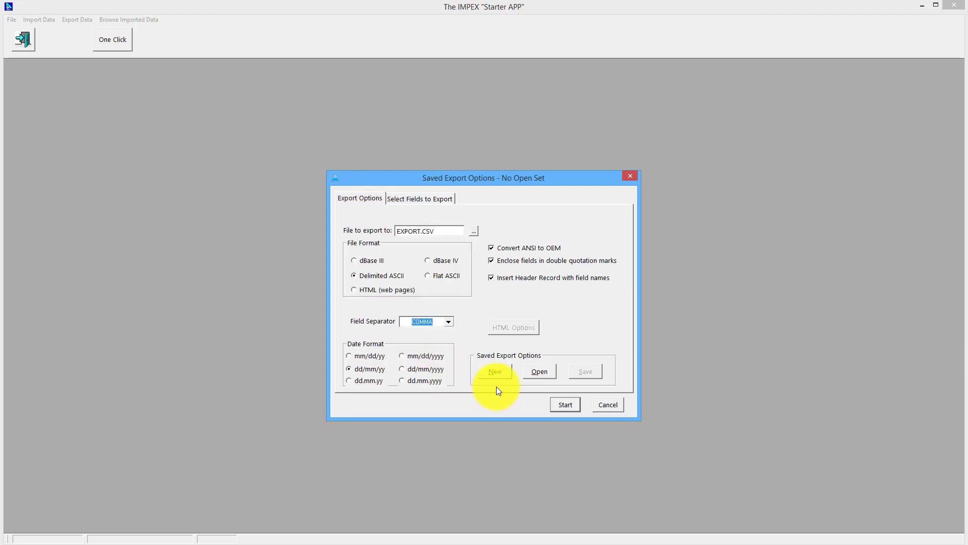
pyautogui.click(493, 373)
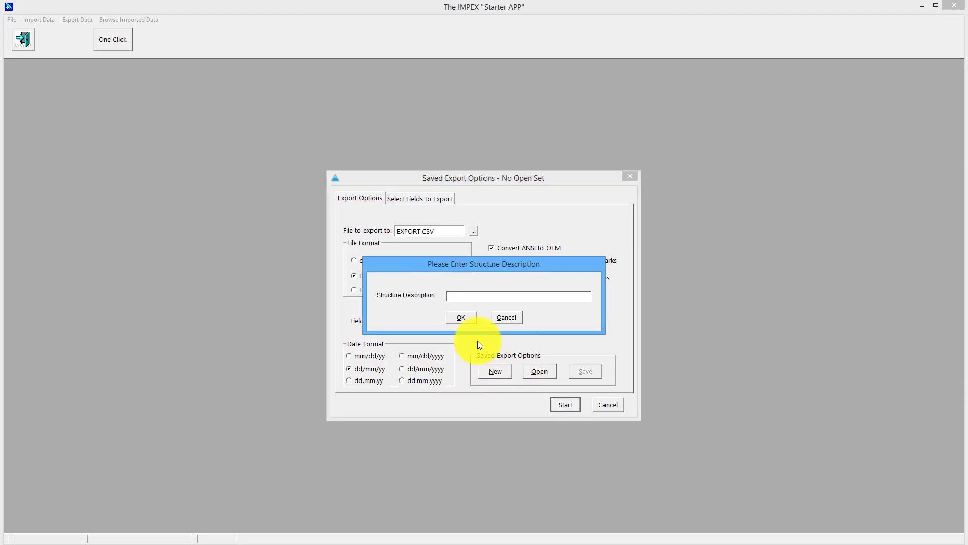
pyautogui.click(506, 318)
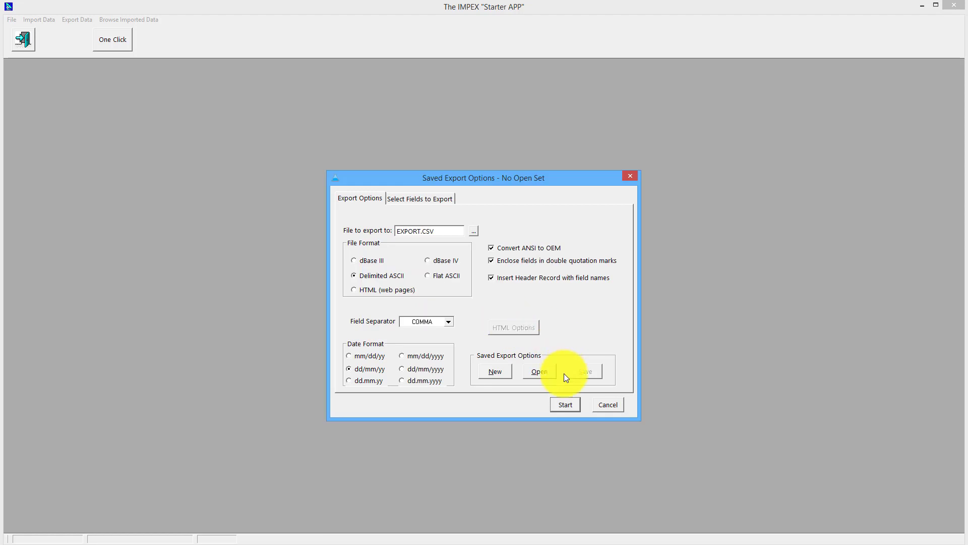
pyautogui.click(564, 404)
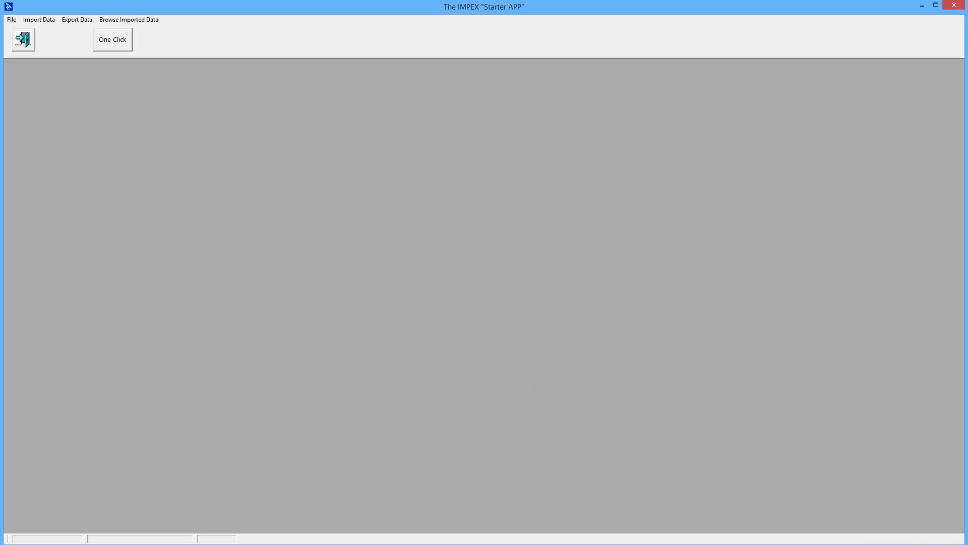
# - Preview EXPORT.csv in the ABC folder, then open it in Excel
pyautogui.click(856, 544)
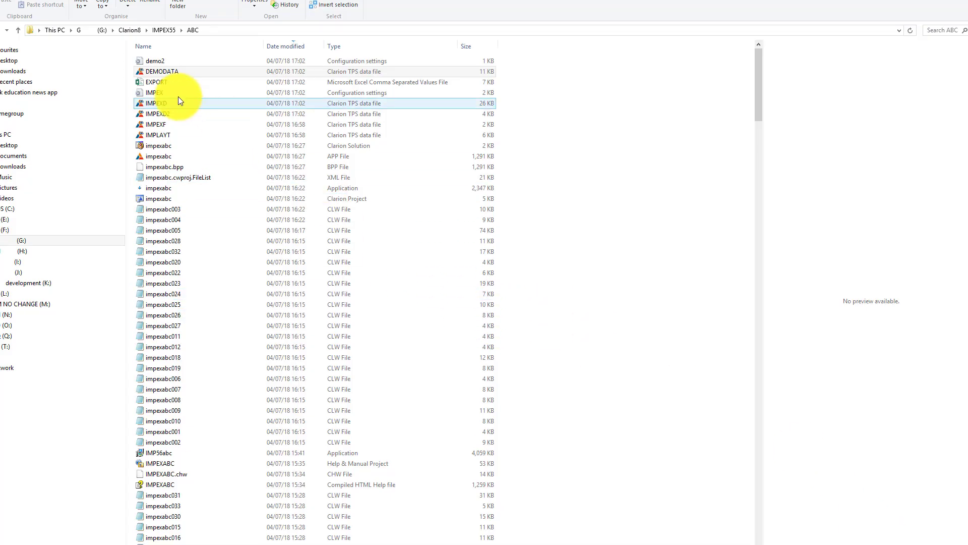
pyautogui.click(165, 95)
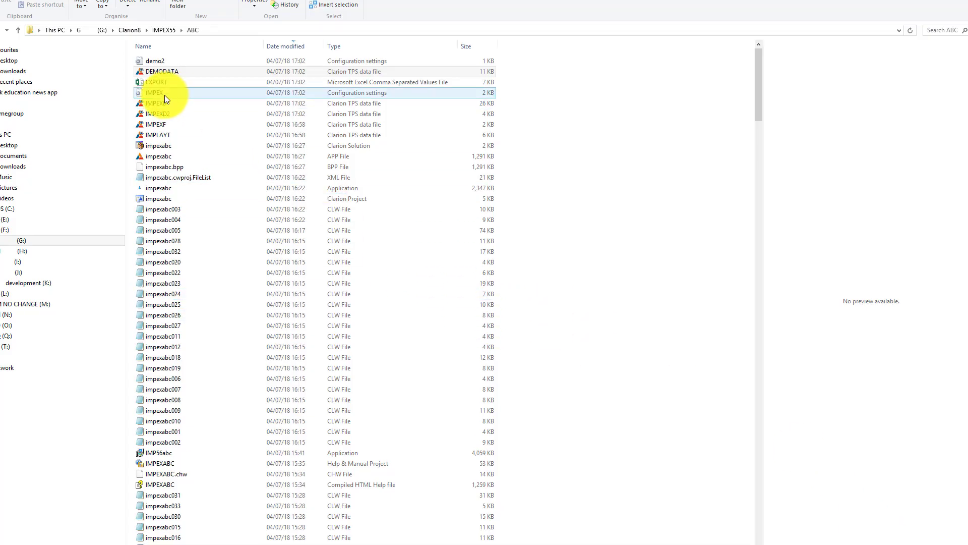
pyautogui.press('Up')
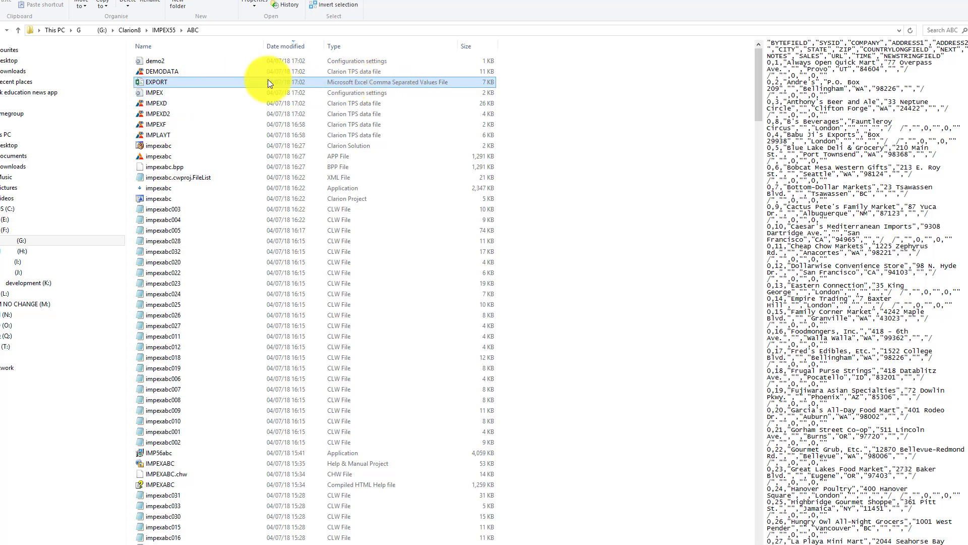
pyautogui.doubleClick(202, 82)
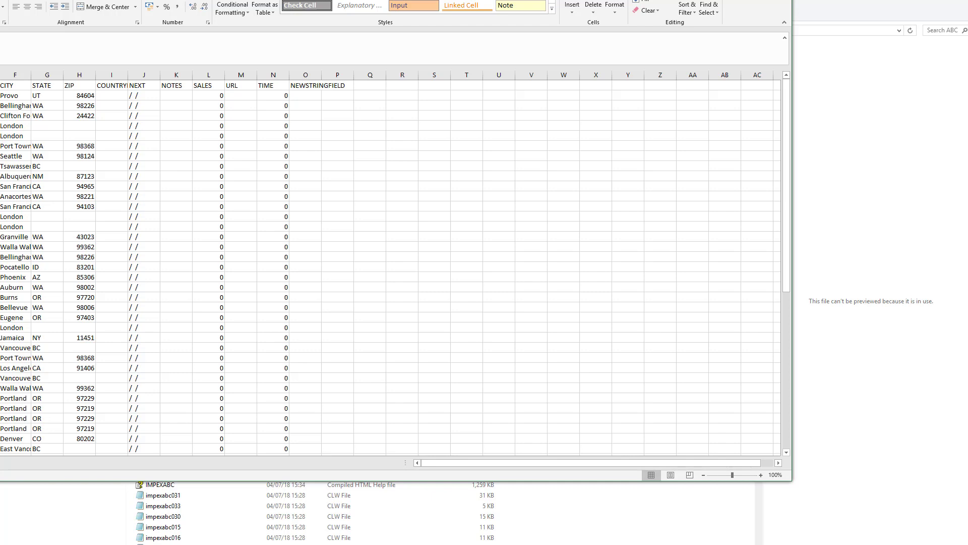
# - Auto-fit every worksheet column, then close the workbook without saving
pyautogui.hotkey('ctrl', 'a')
pyautogui.doubleClick(0, 75)
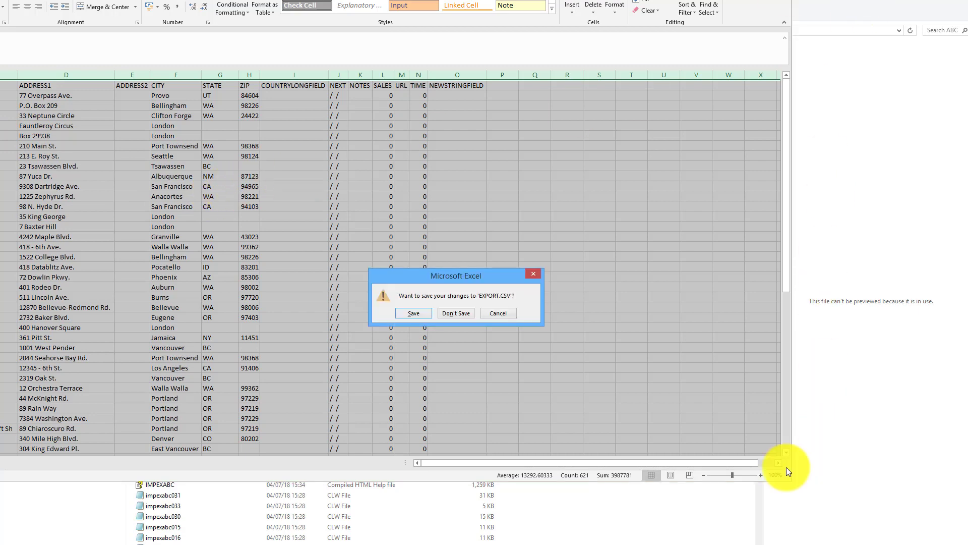
pyautogui.click(457, 316)
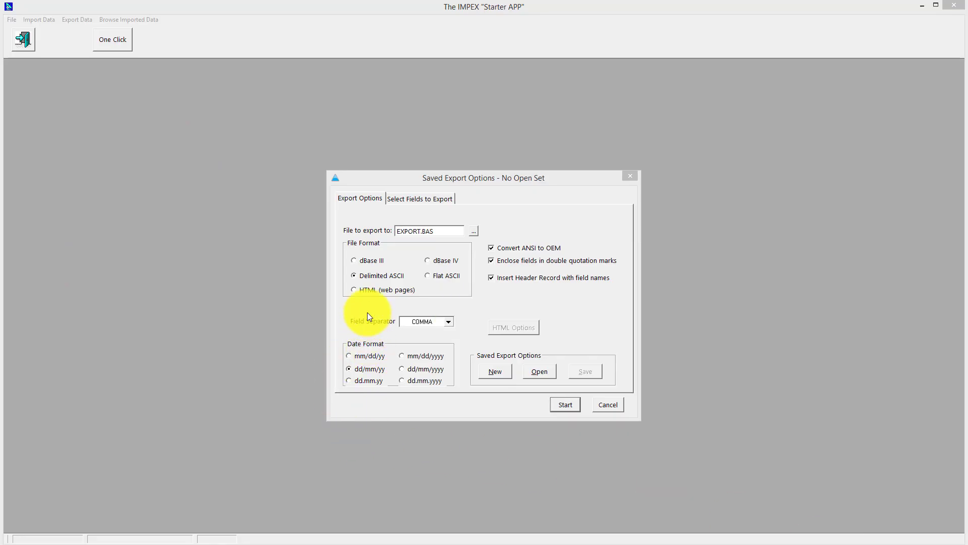
# - Export as HTML web pages to EXPORT.HTML, split across multiple pages rather than one page for all records
pyautogui.click(354, 290)
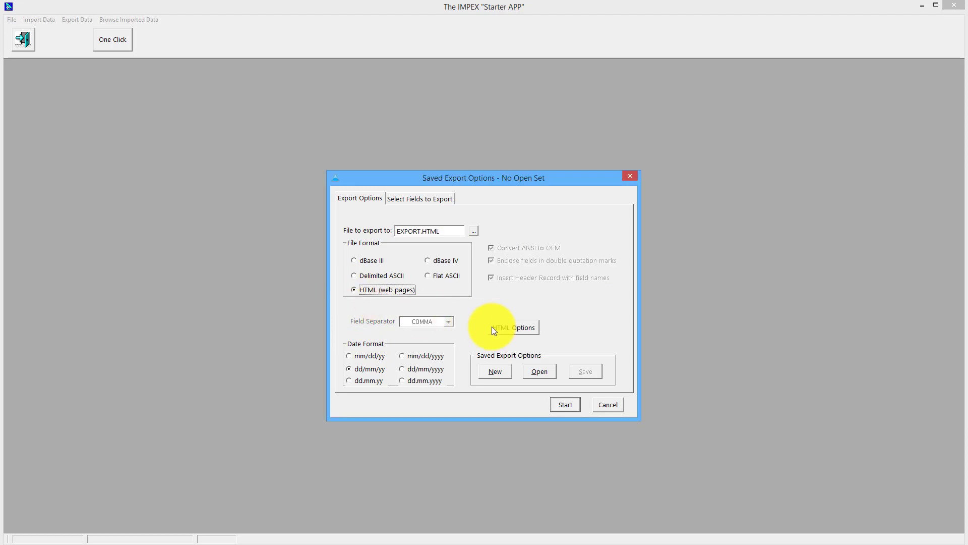
pyautogui.click(512, 328)
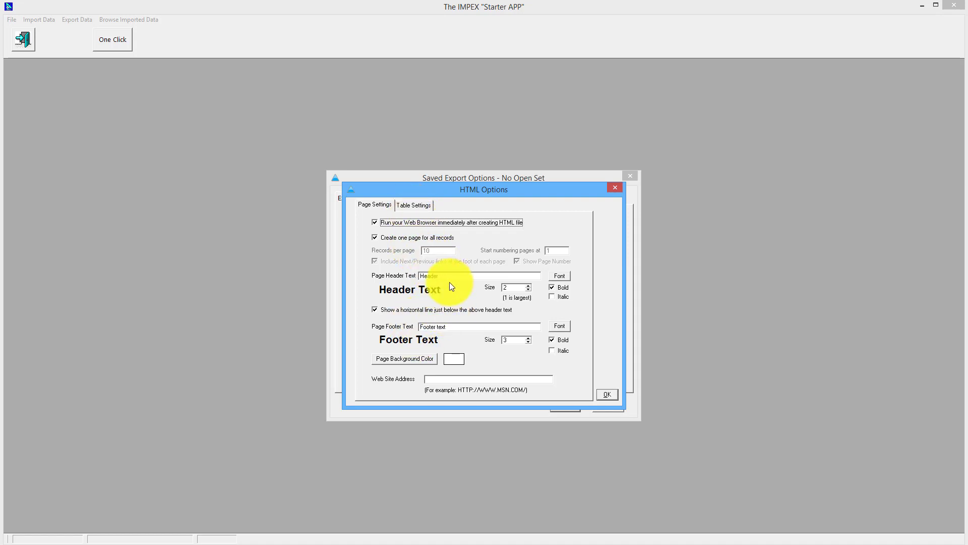
pyautogui.click(374, 238)
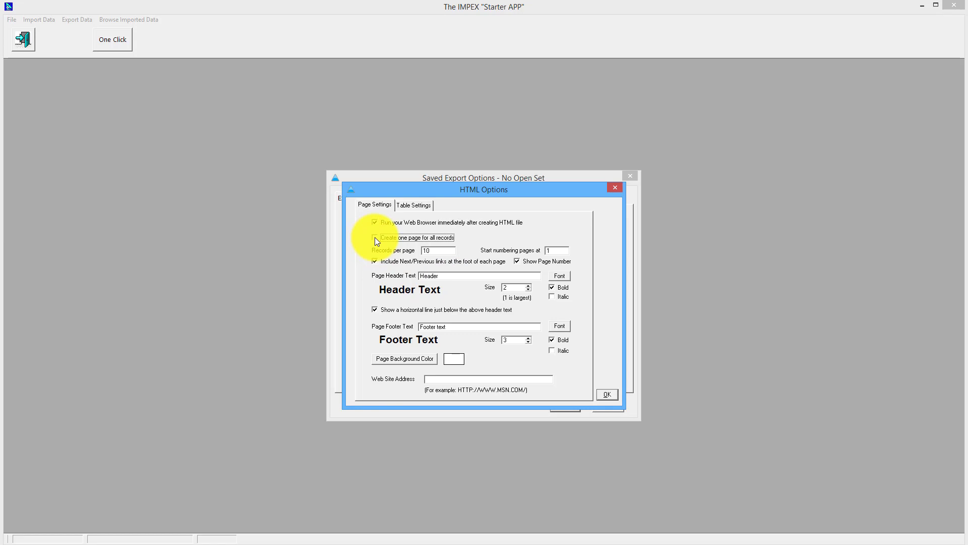
pyautogui.click(374, 238)
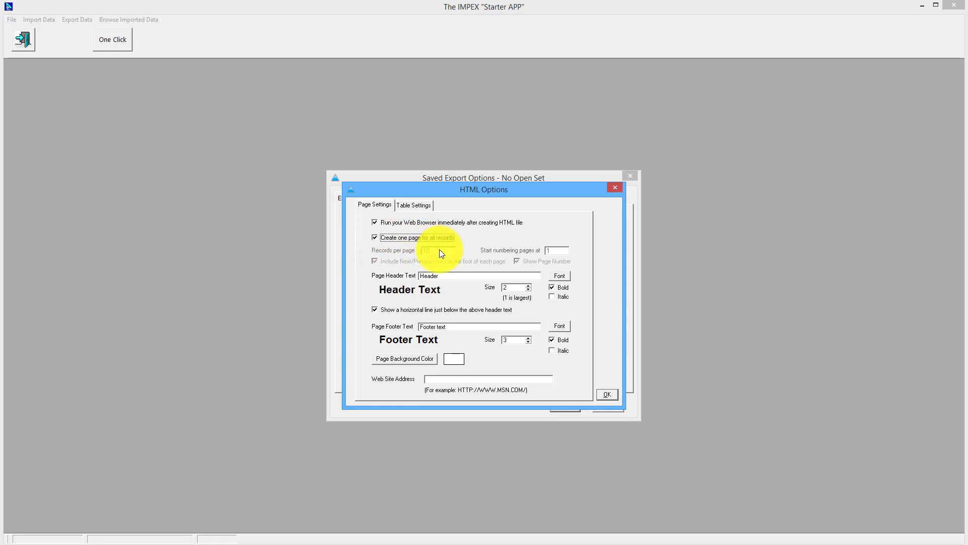
pyautogui.click(377, 237)
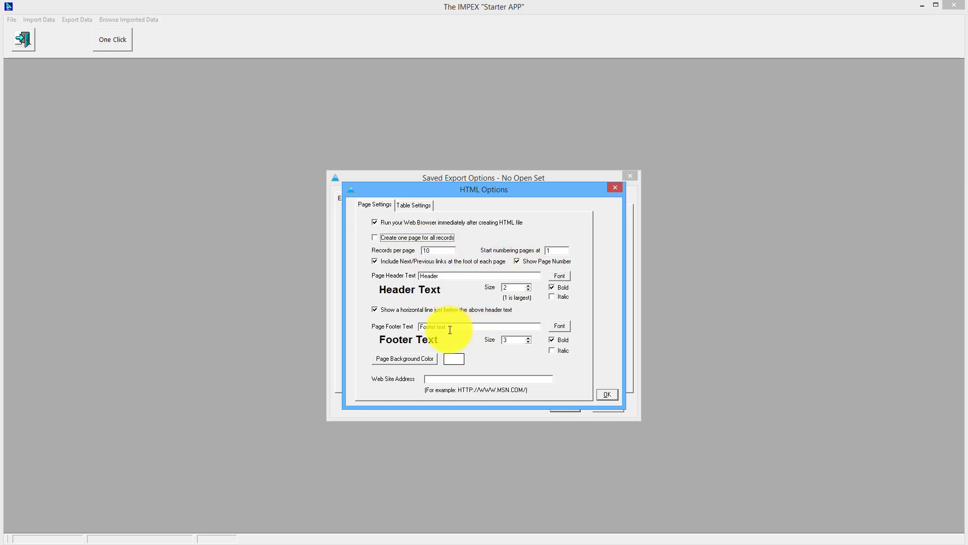
pyautogui.click(407, 205)
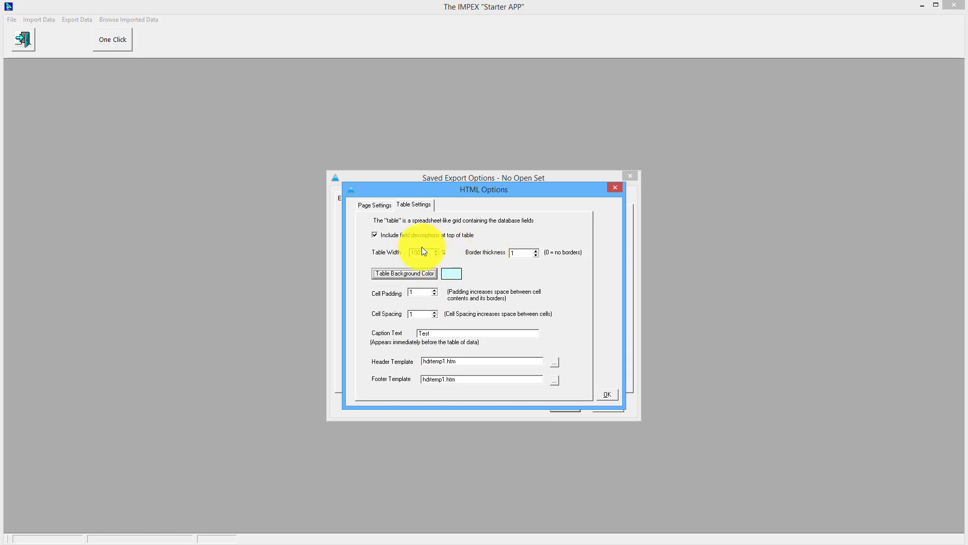
pyautogui.click(375, 206)
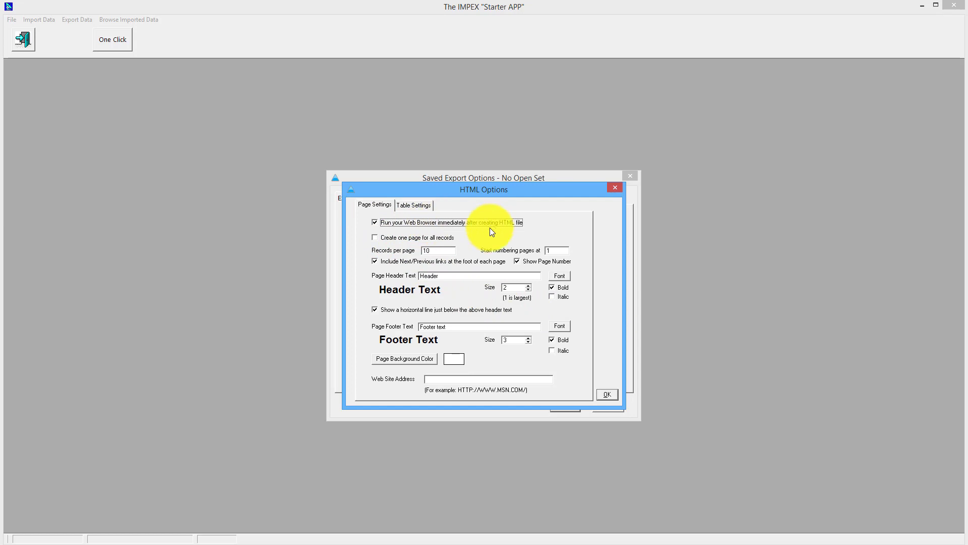
pyautogui.click(608, 396)
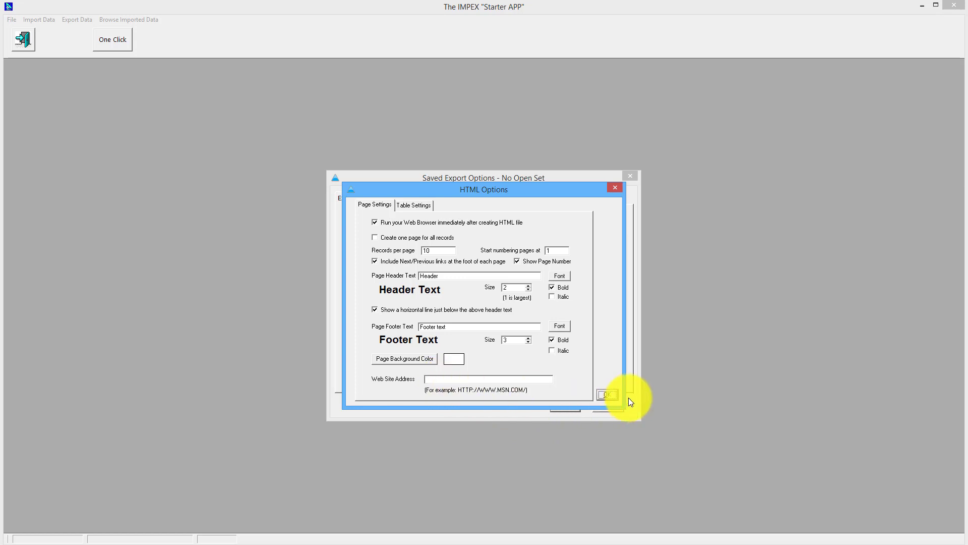
pyautogui.click(605, 395)
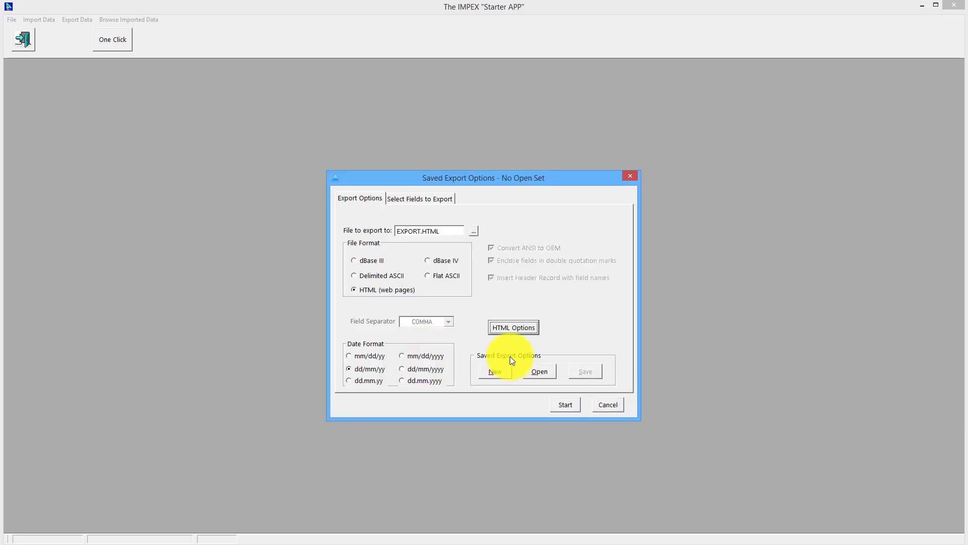
# - Run the HTML export, page forward to records 21–30 and back to page 1, then narrow the browser
pyautogui.click(566, 404)
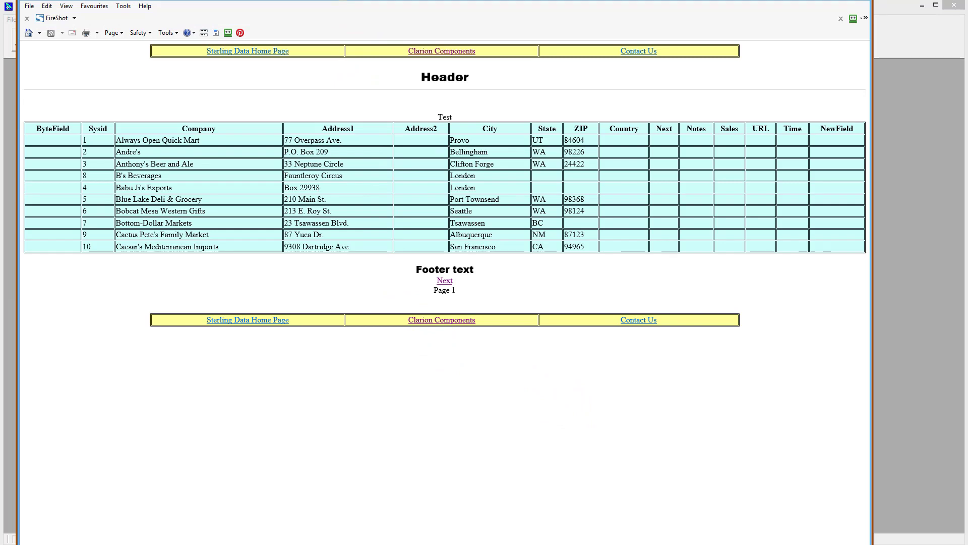
pyautogui.moveTo(432, 0); pyautogui.dragTo(431, 8)
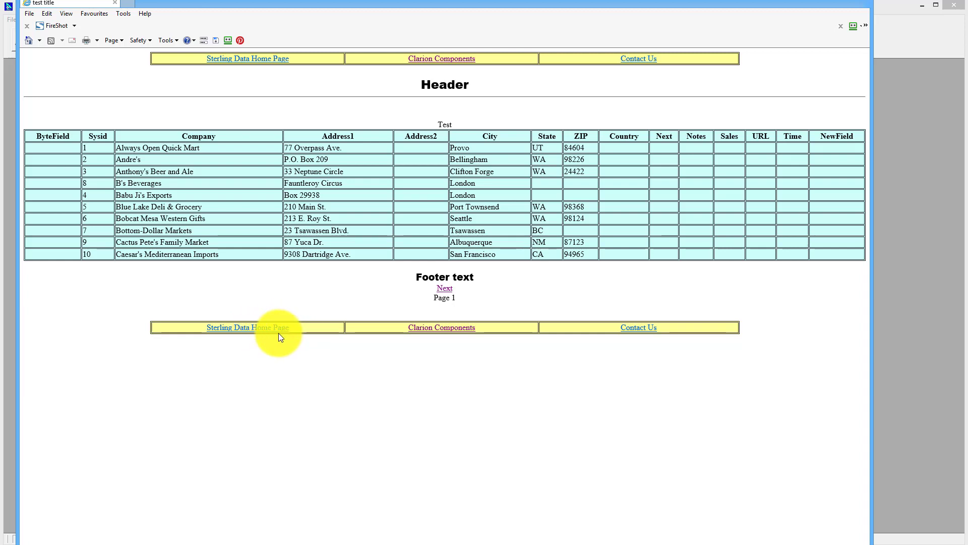
pyautogui.click(444, 290)
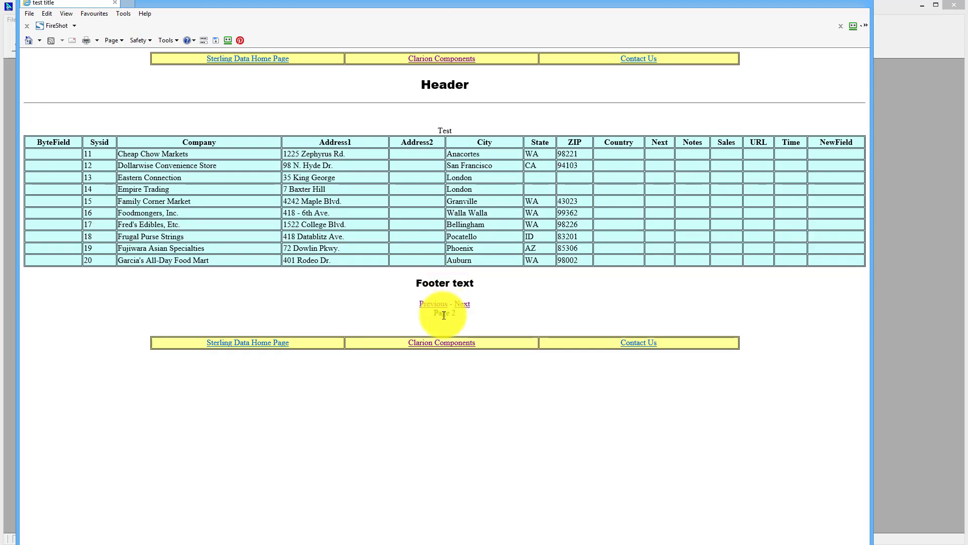
pyautogui.click(465, 307)
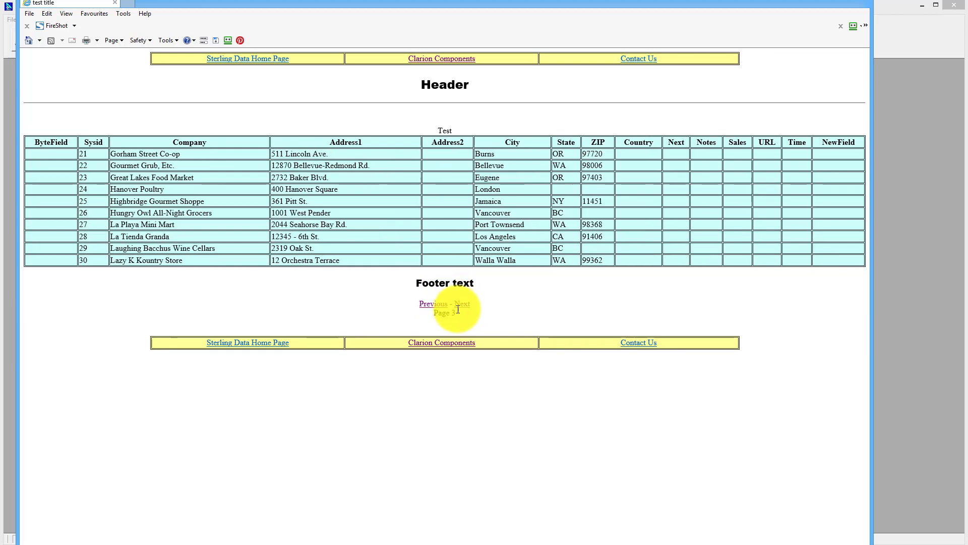
pyautogui.click(431, 307)
pyautogui.click(431, 307)
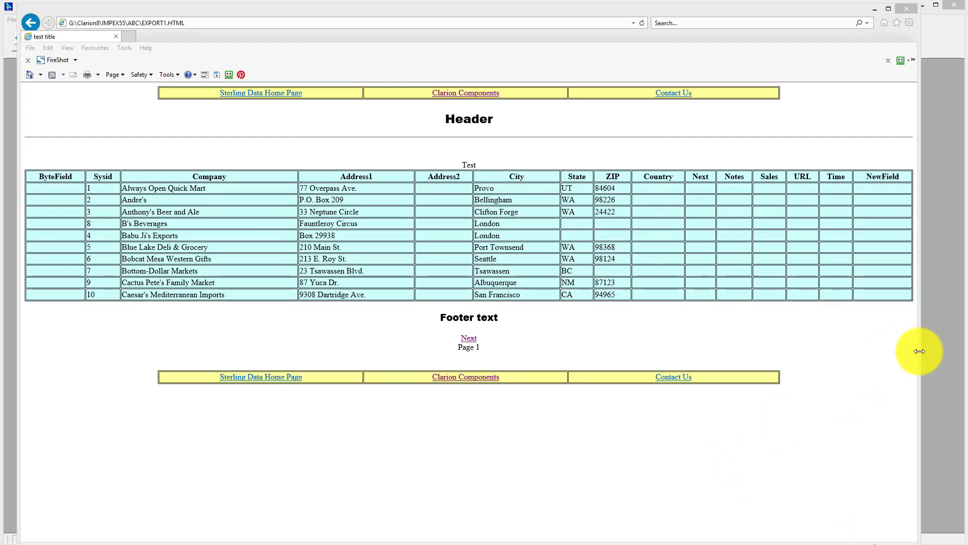
pyautogui.moveTo(917, 351); pyautogui.dragTo(490, 350)
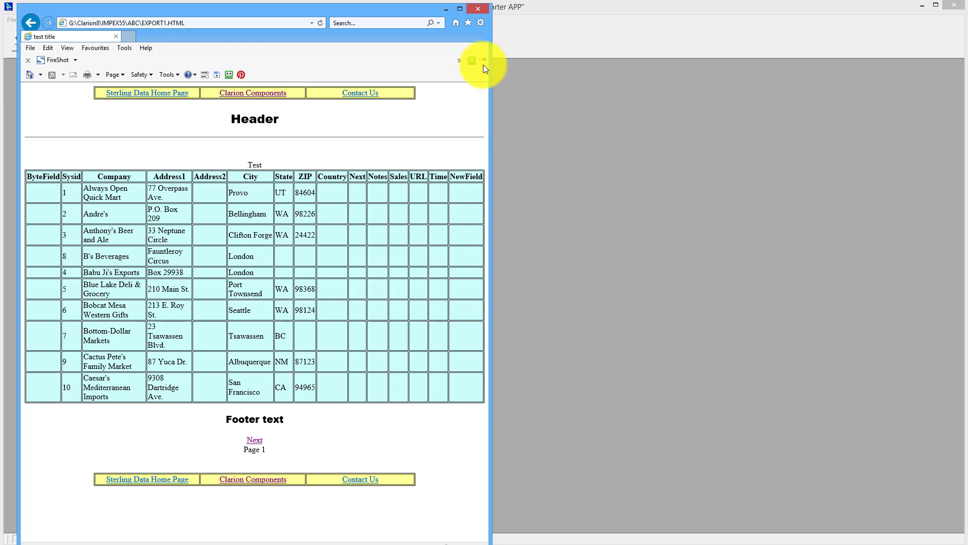
# - Close the browser and reopen the Export dBASE,ASCII & HTML dialog, reviewing its fields tab
pyautogui.click(476, 8)
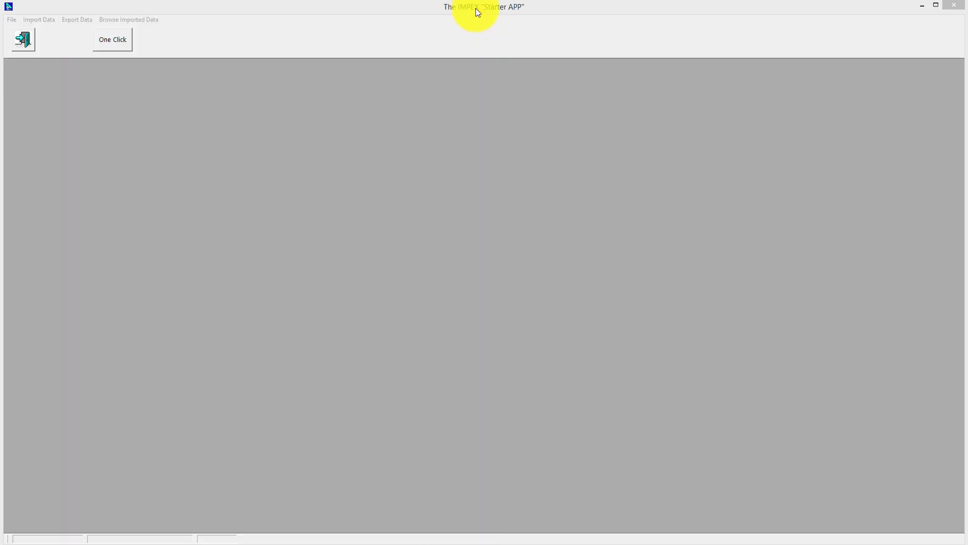
pyautogui.click(71, 20)
pyautogui.click(71, 19)
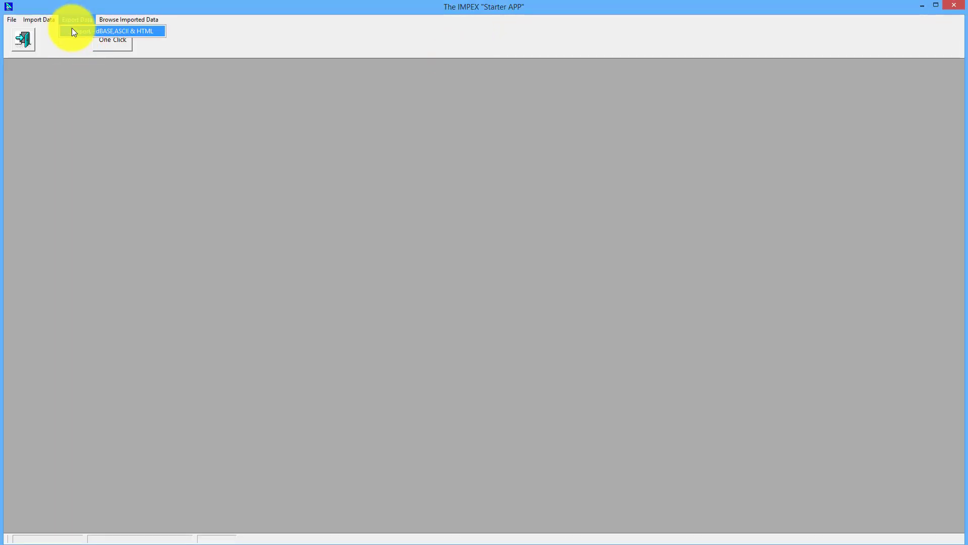
pyautogui.click(74, 31)
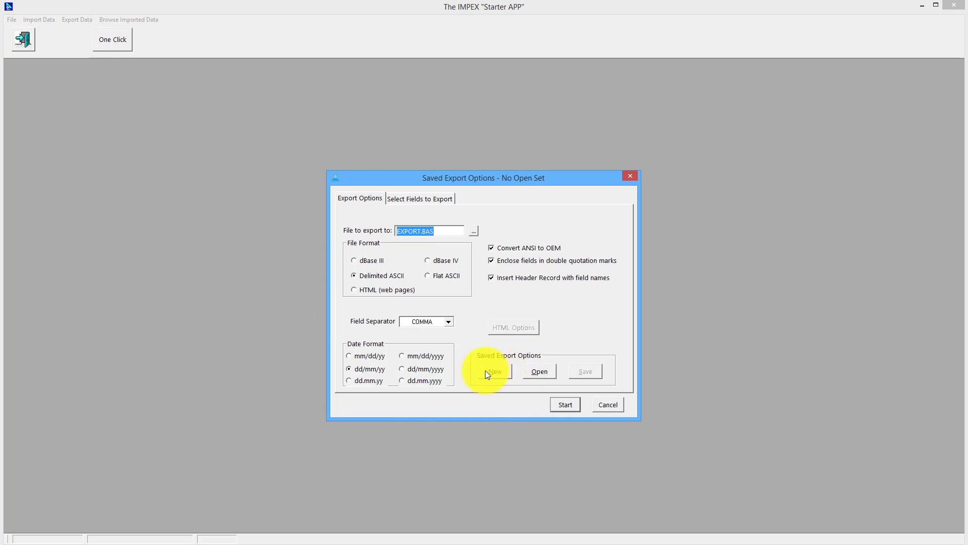
pyautogui.click(404, 198)
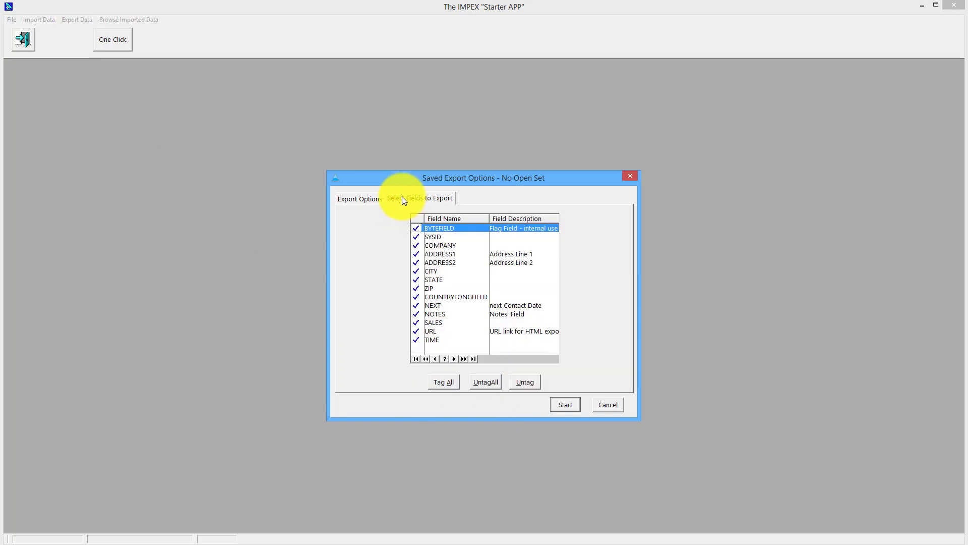
pyautogui.click(352, 198)
# - Review the HTML format's table settings, then cancel the export without running it
pyautogui.click(365, 289)
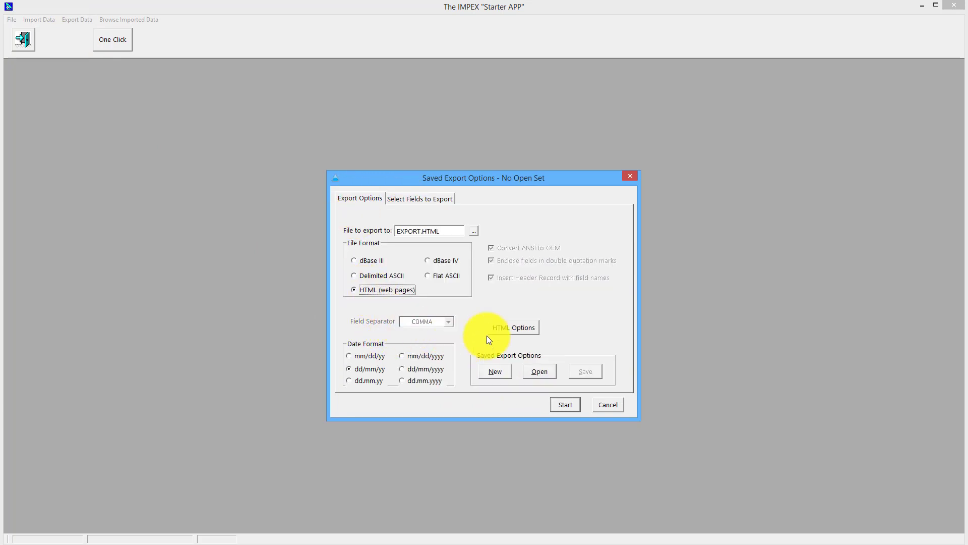
pyautogui.click(514, 328)
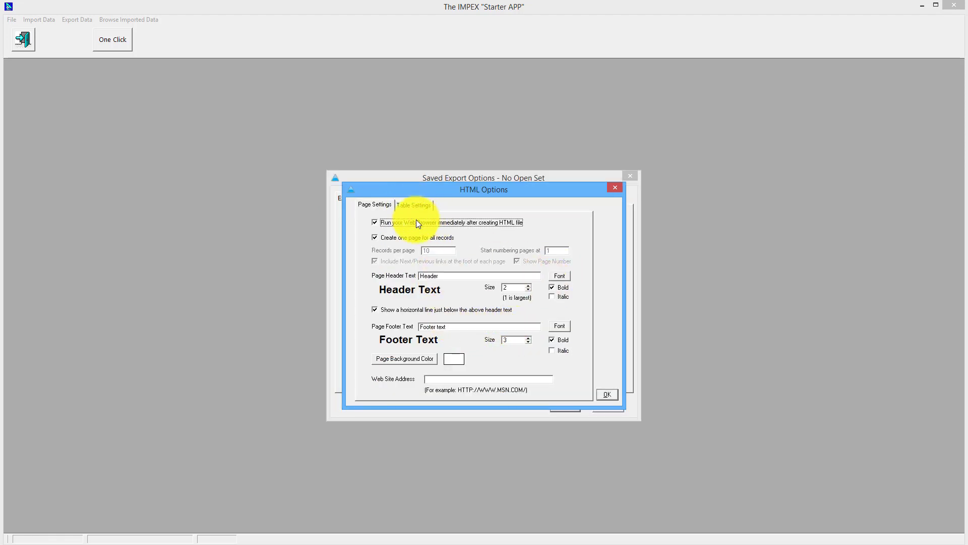
pyautogui.click(409, 207)
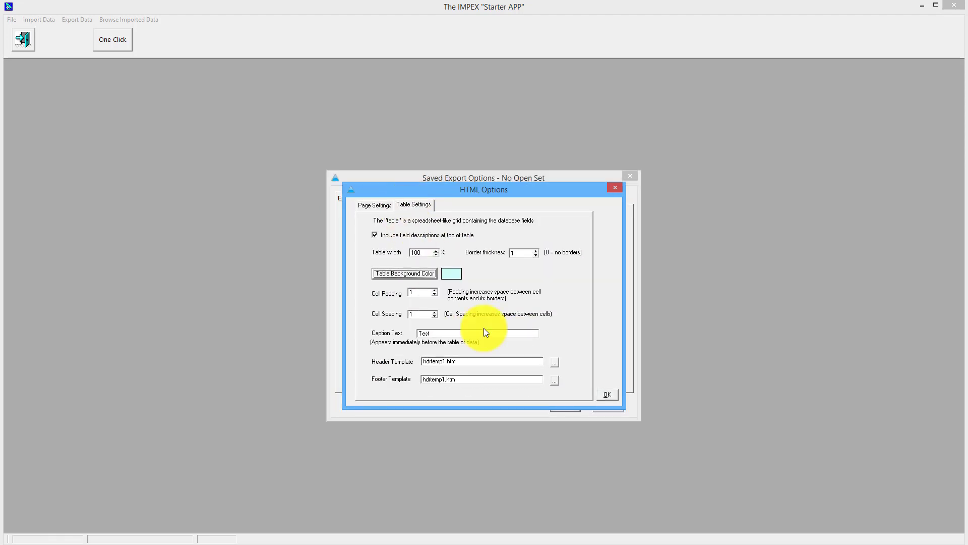
pyautogui.click(612, 397)
pyautogui.click(607, 406)
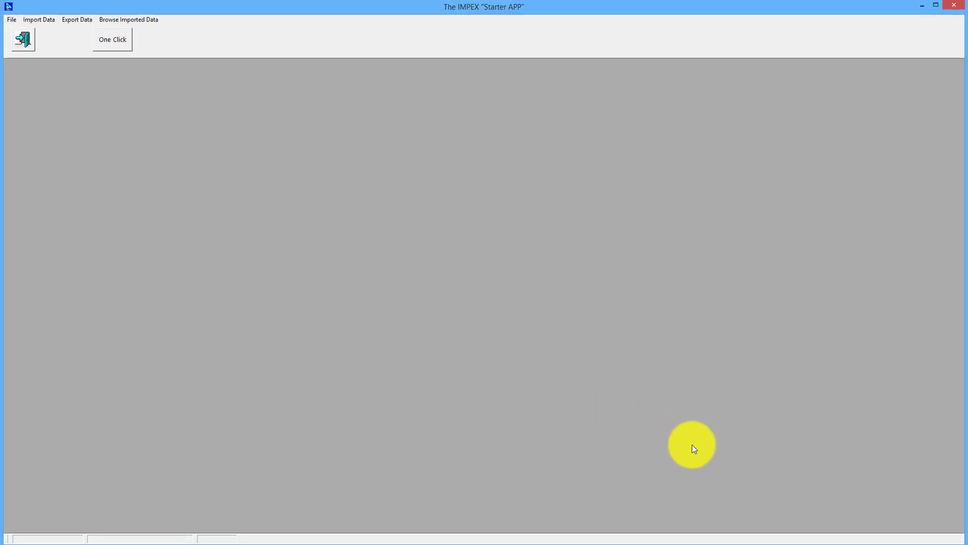